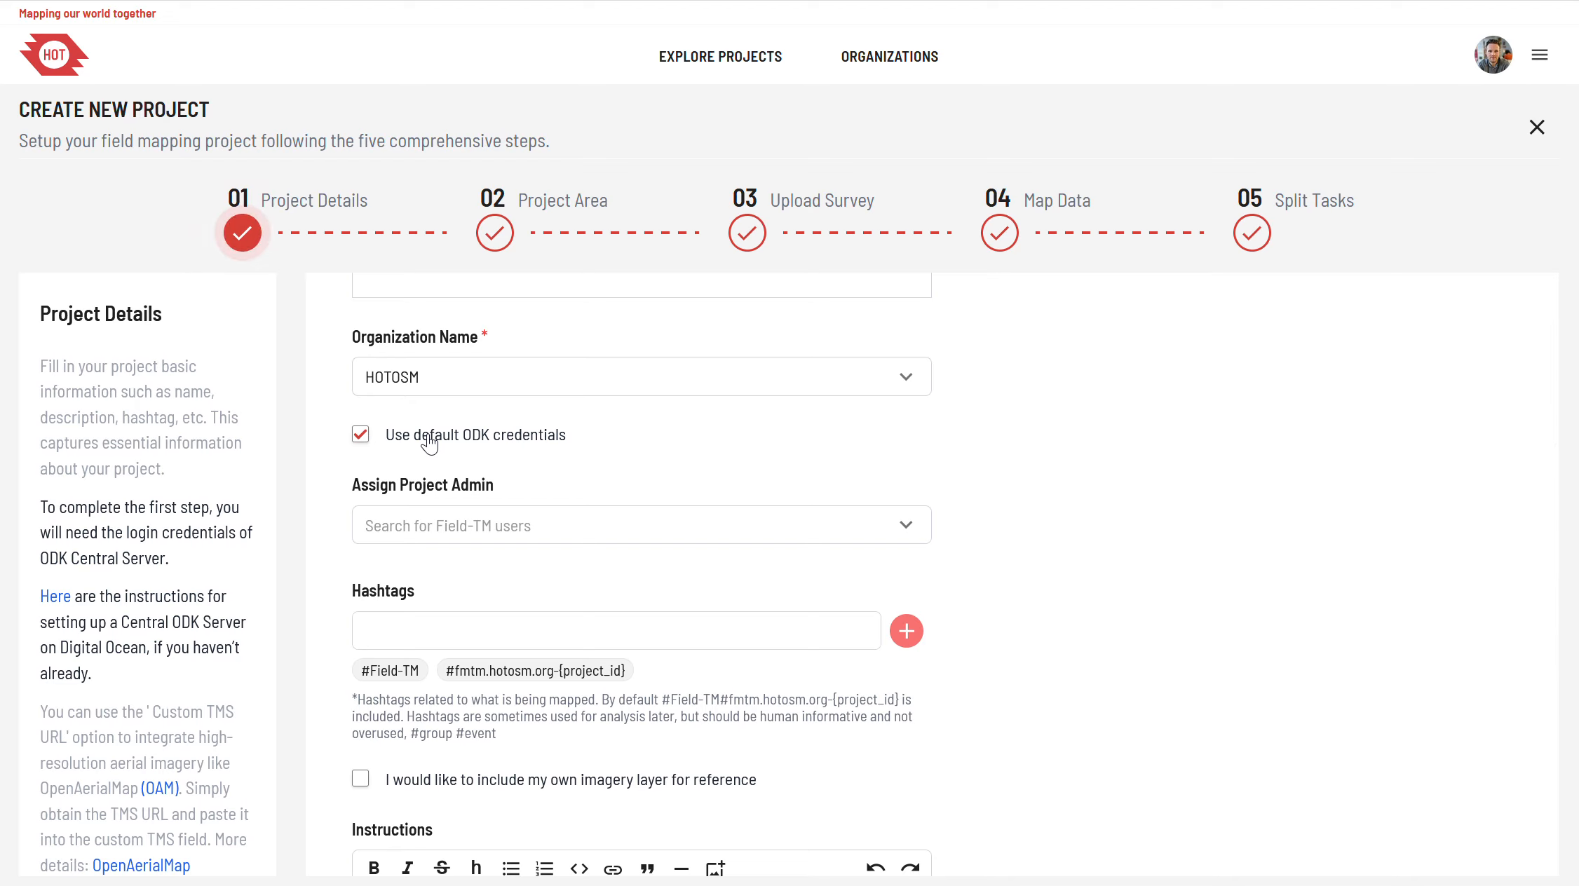
Step: Inspect the custom ODK Central credential fields and the project admin search, keeping the default ODK credentials enabled
{"action": "left_click", "coordinate": [429, 443]}
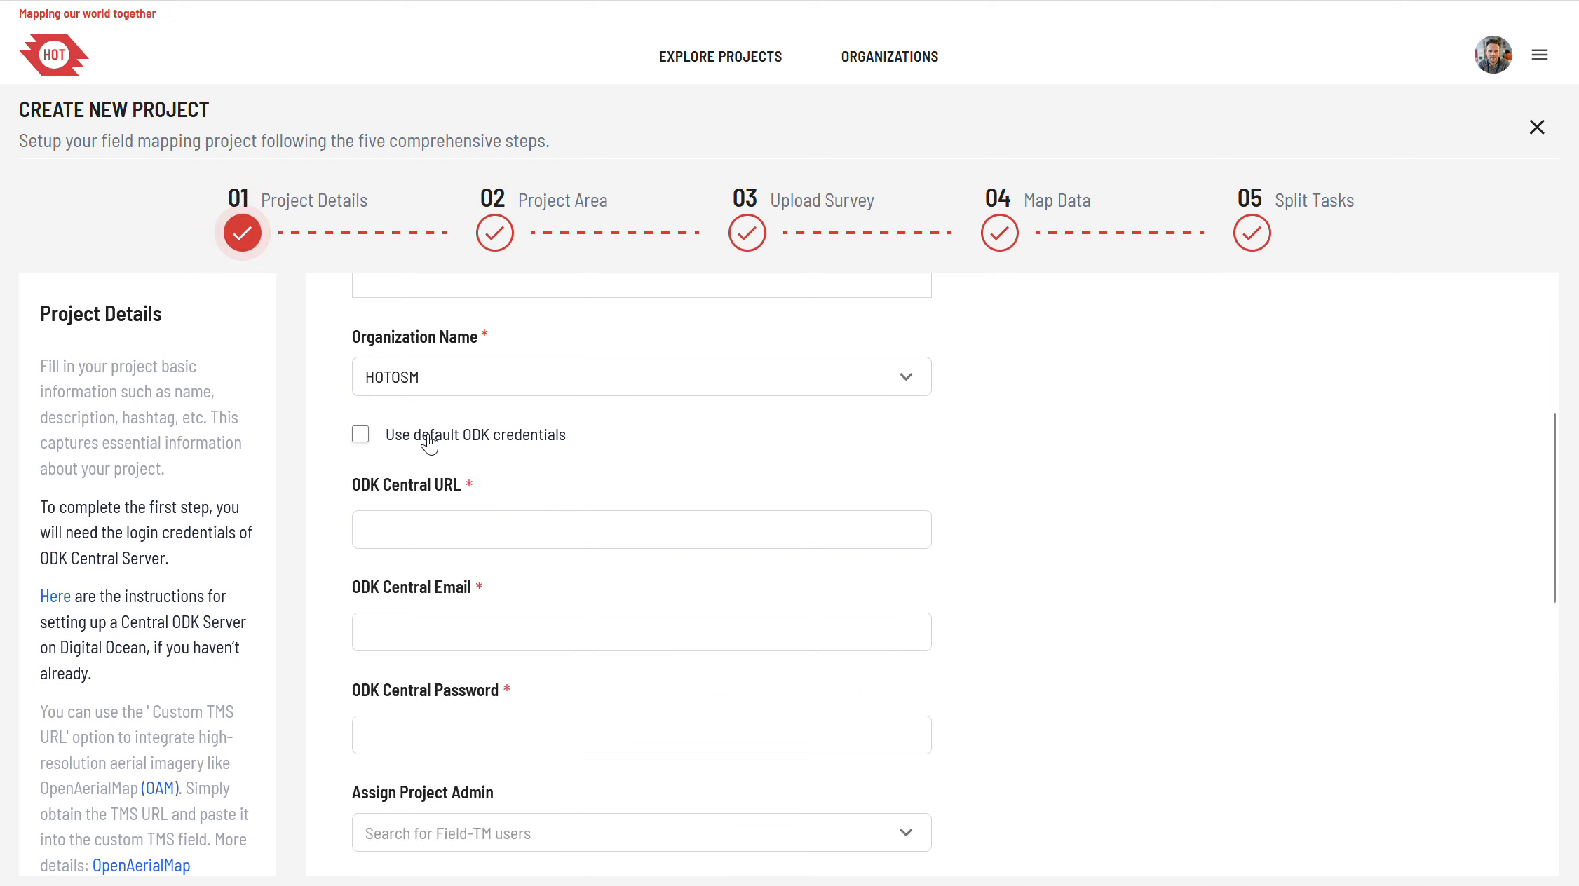
{"action": "scroll", "coordinate": [429, 443], "scroll_direction": "down", "scroll_amount": 2}
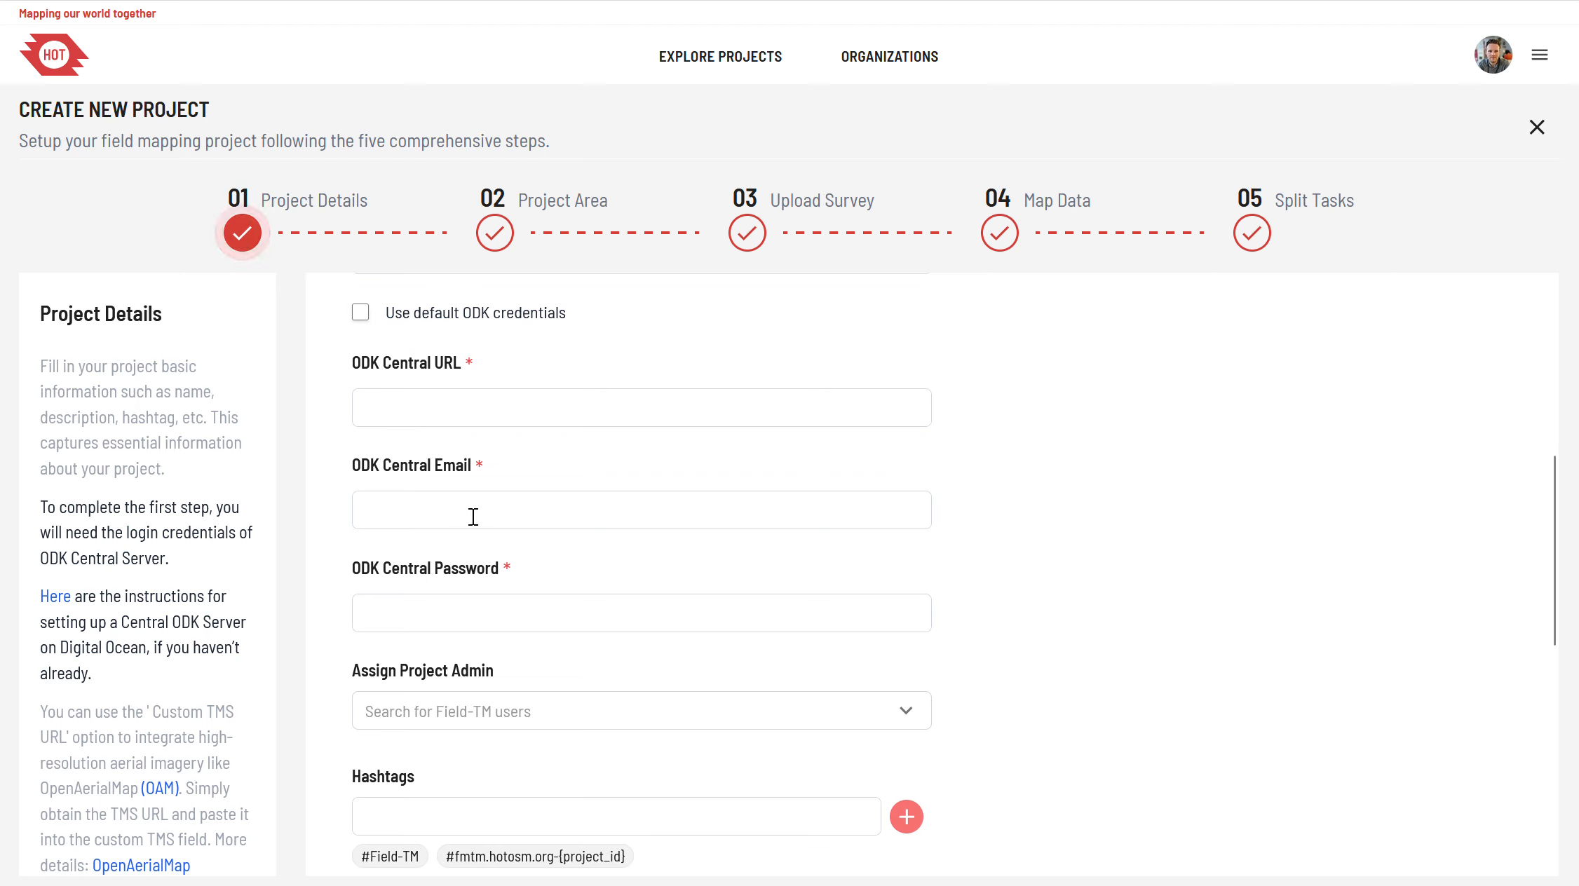
{"action": "left_click", "coordinate": [360, 312]}
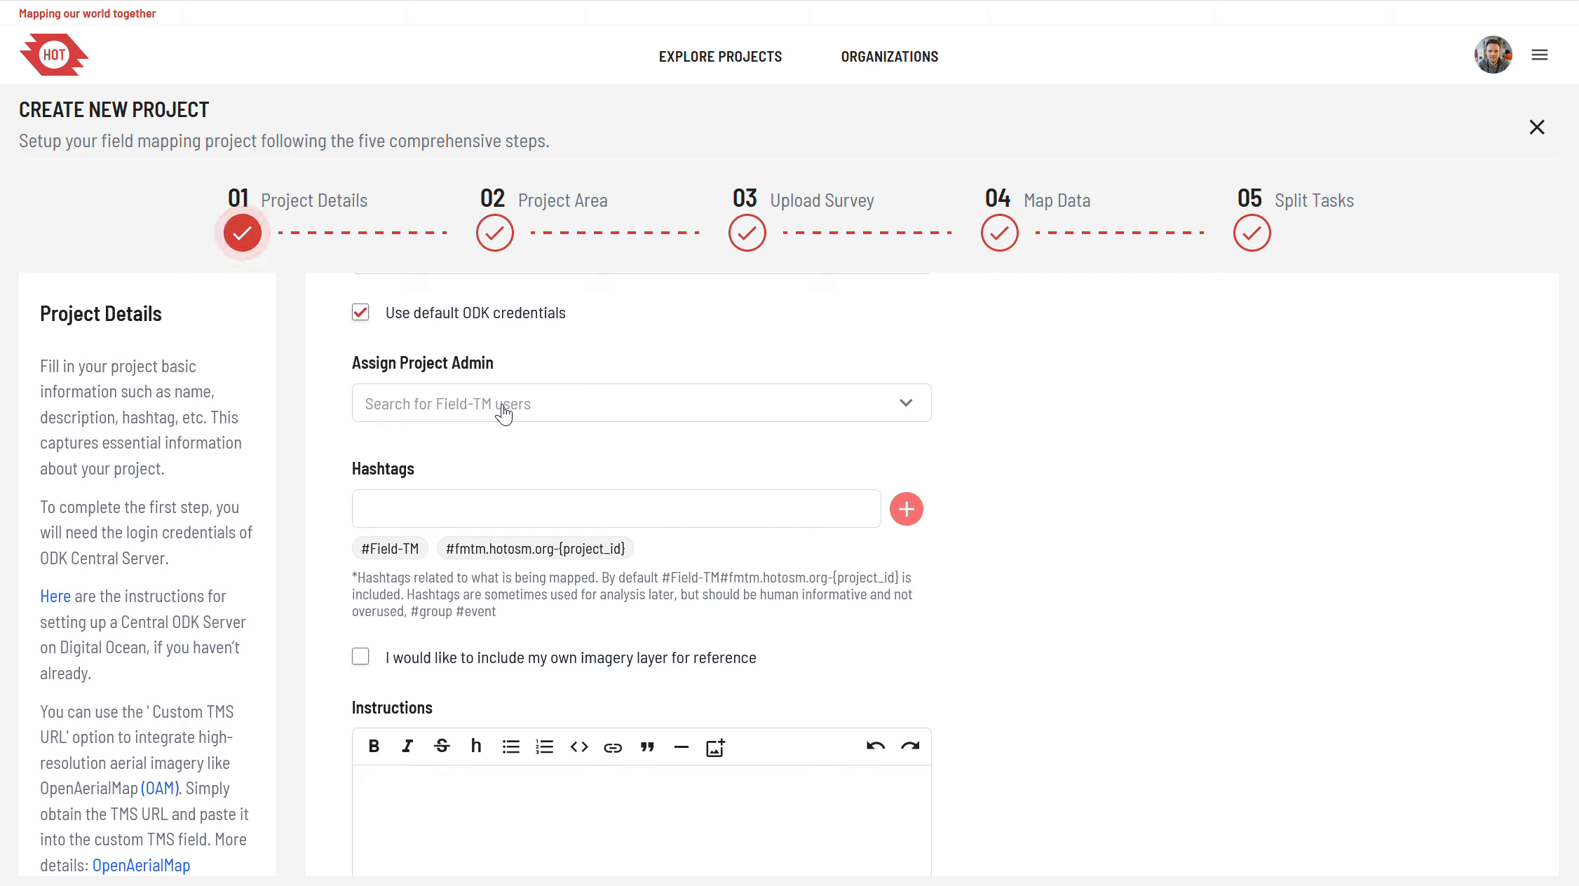
{"action": "left_click", "coordinate": [503, 414]}
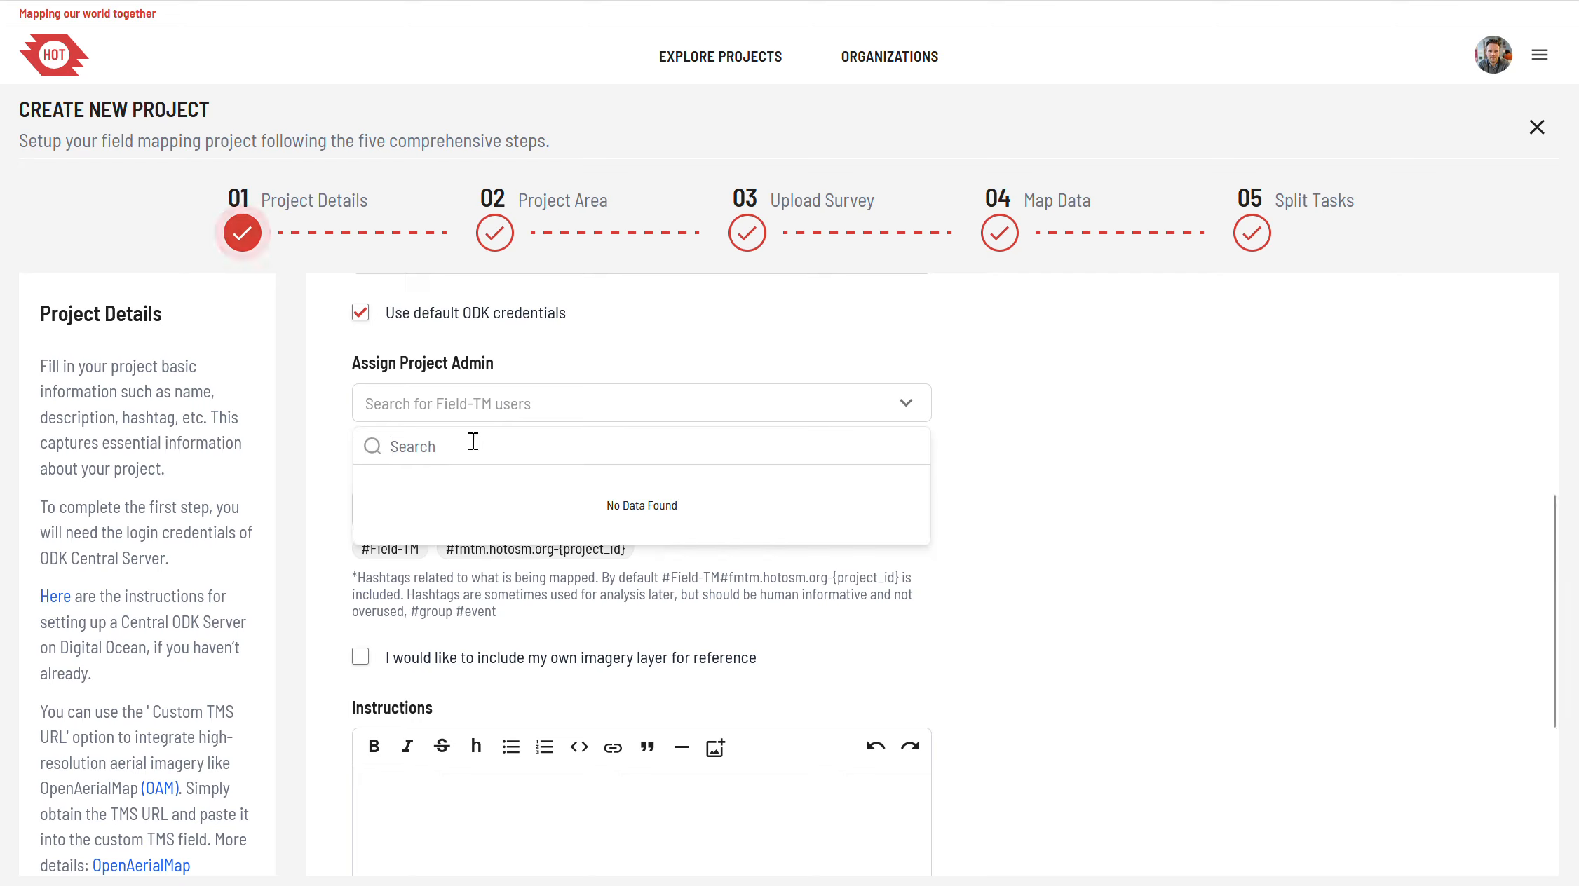
{"action": "left_click", "coordinate": [1103, 398]}
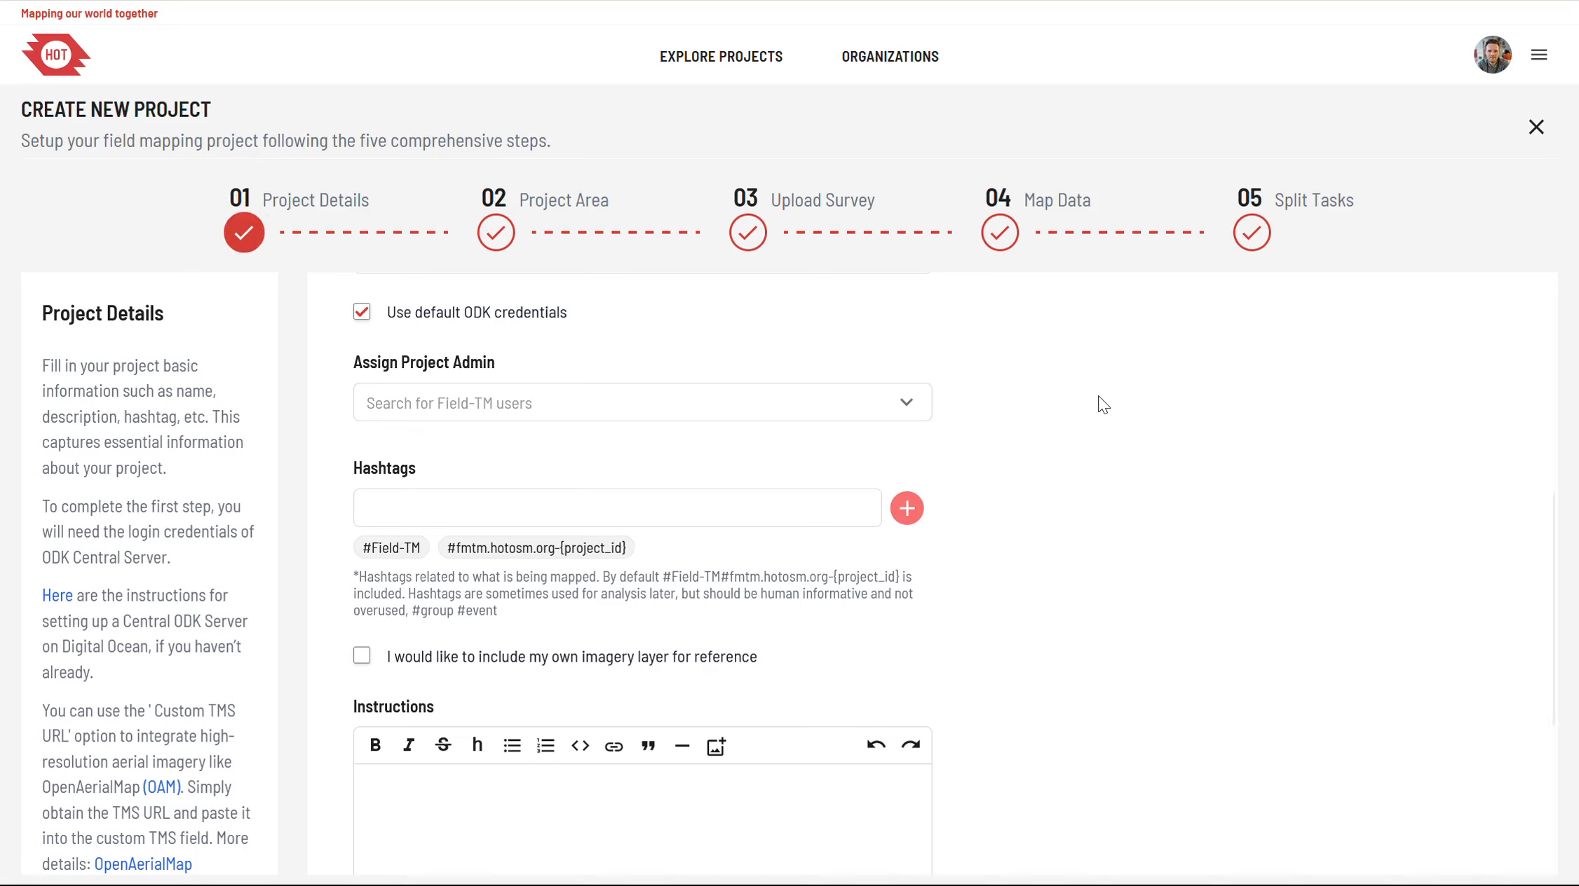
Step: Examine the project's default hashtags, including the domain and project ID parts of the second one
{"action": "scroll", "coordinate": [686, 416], "scroll_direction": "down", "scroll_amount": 2}
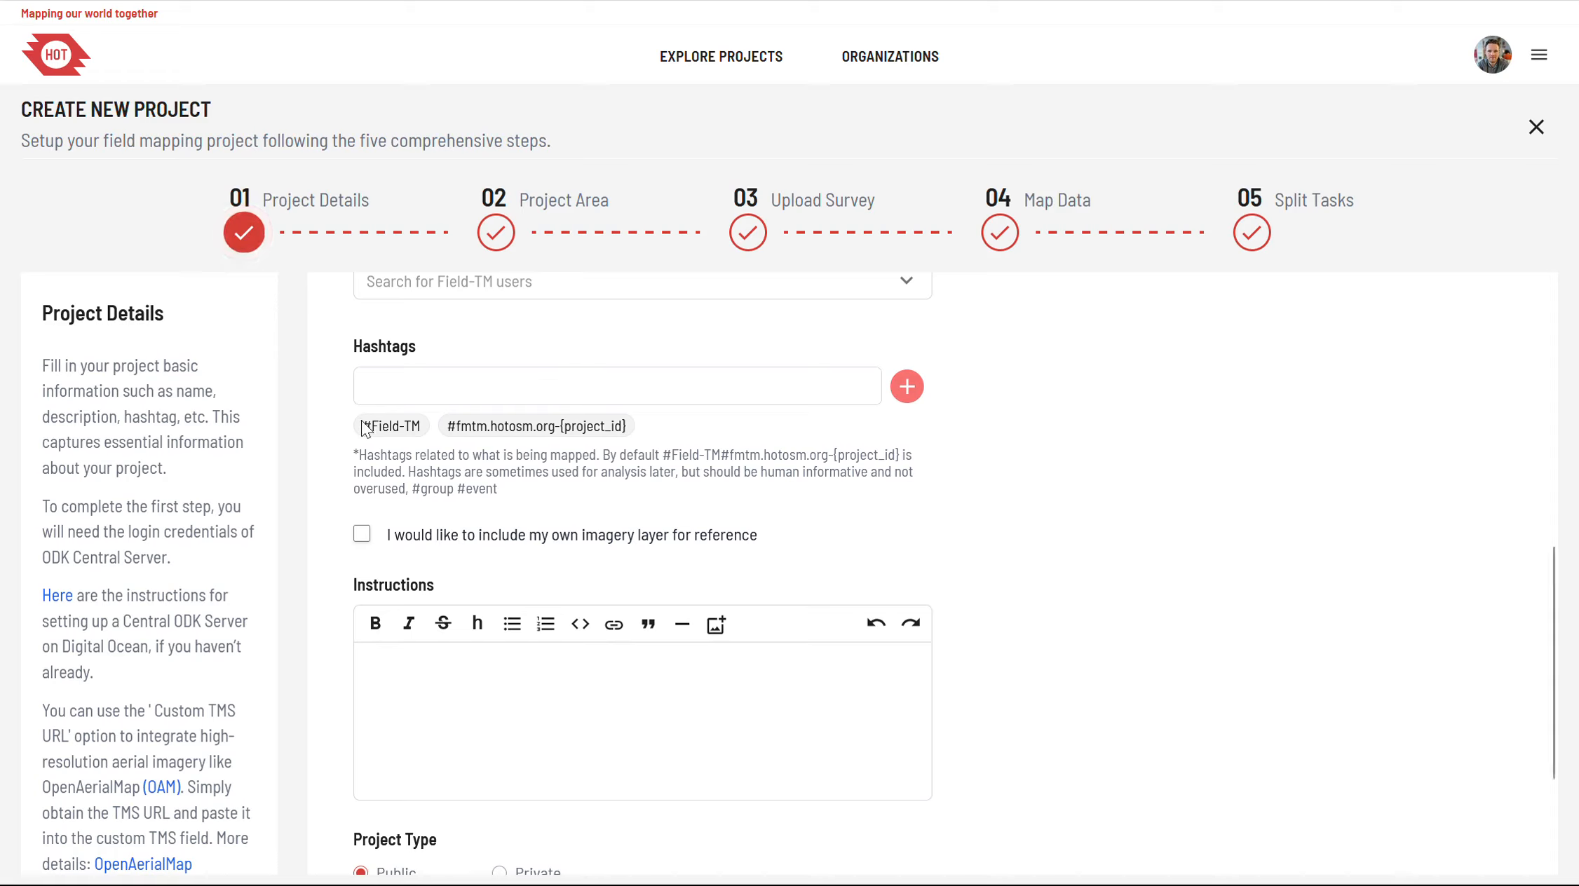
{"action": "left_click_drag", "start_coordinate": [362, 426], "coordinate": [651, 431]}
{"action": "left_click", "coordinate": [652, 431]}
{"action": "left_click_drag", "start_coordinate": [474, 427], "coordinate": [551, 426]}
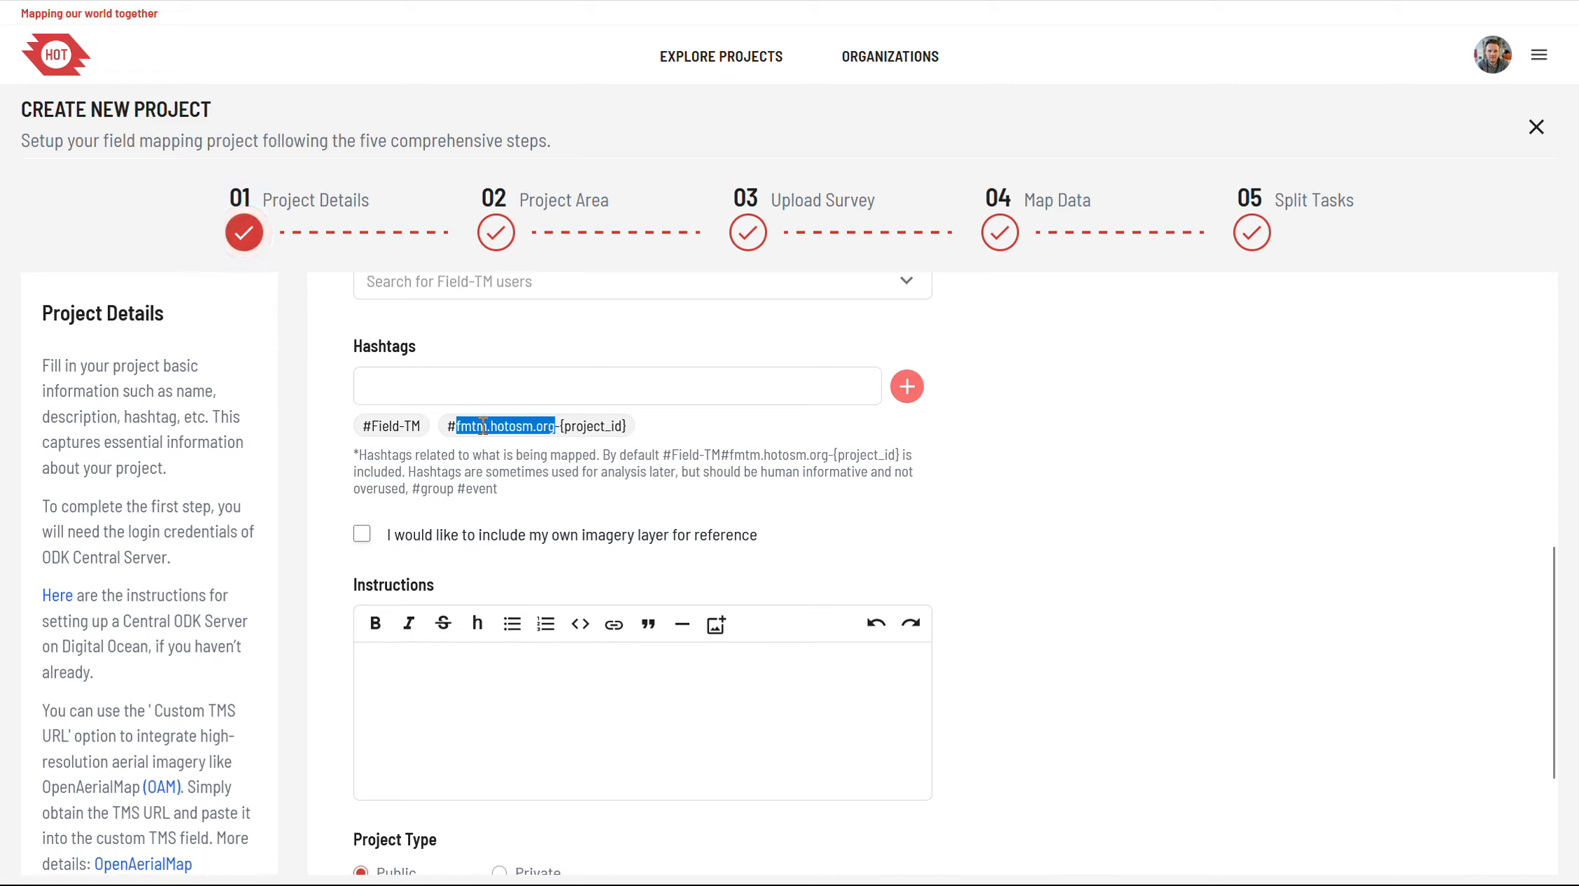
{"action": "left_click", "coordinate": [561, 427]}
{"action": "left_click_drag", "start_coordinate": [562, 427], "coordinate": [639, 437]}
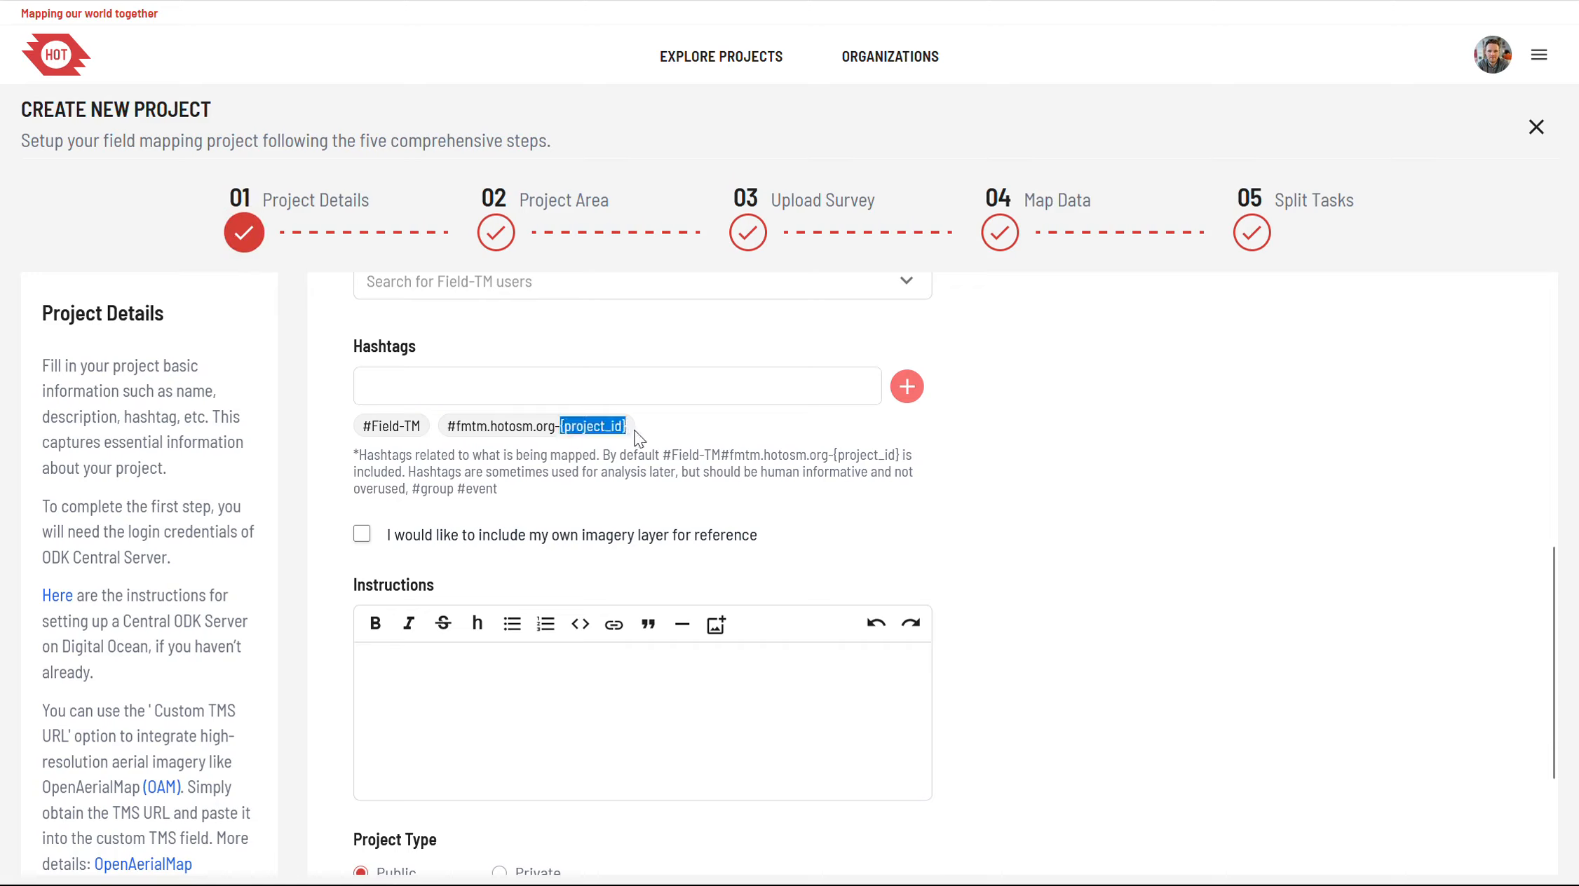
{"action": "left_click", "coordinate": [661, 437]}
Step: Add the hashtag "test" to the project
{"action": "left_click", "coordinate": [563, 385]}
{"action": "type", "text": "test"}
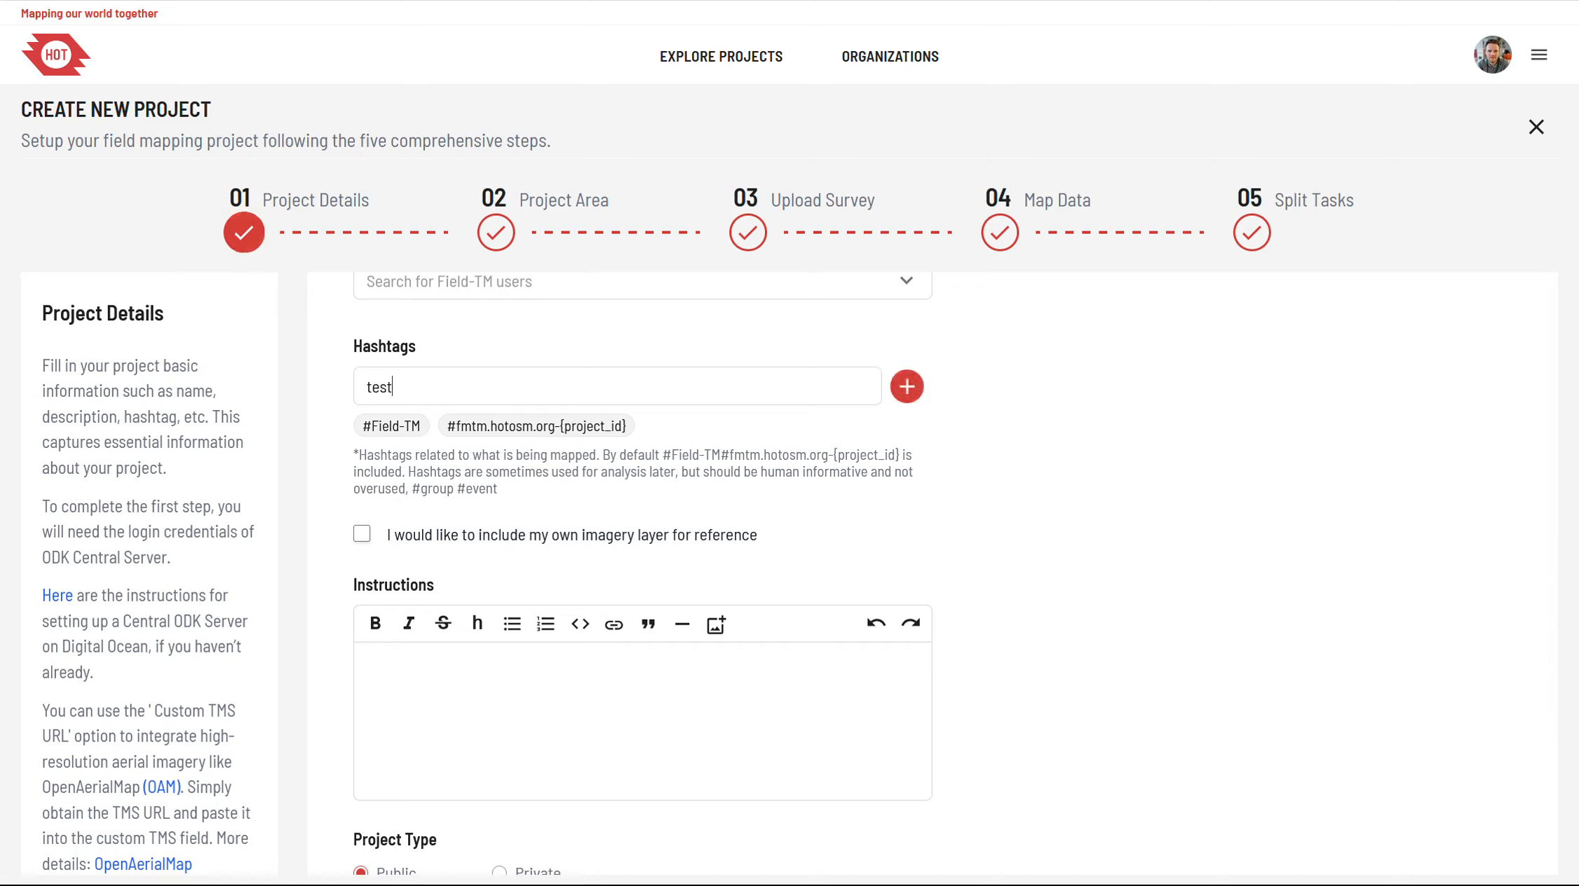
{"action": "left_click", "coordinate": [907, 388]}
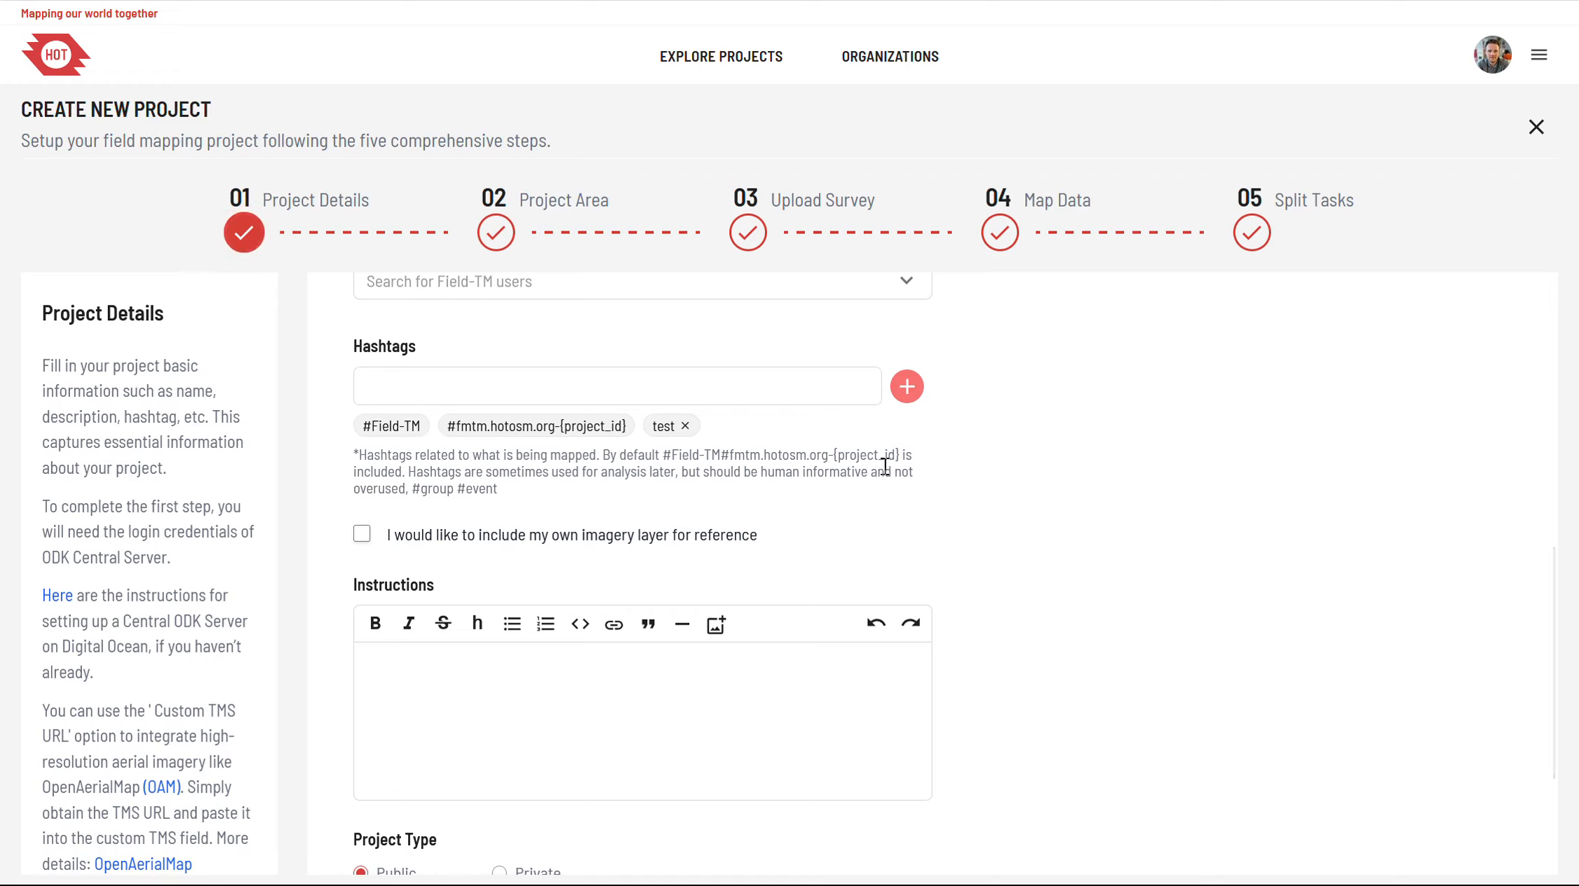
Step: View the TMS URL field offered by the custom imagery layer option, leaving that option disabled
{"action": "scroll", "coordinate": [785, 459], "scroll_direction": "down", "scroll_amount": 2}
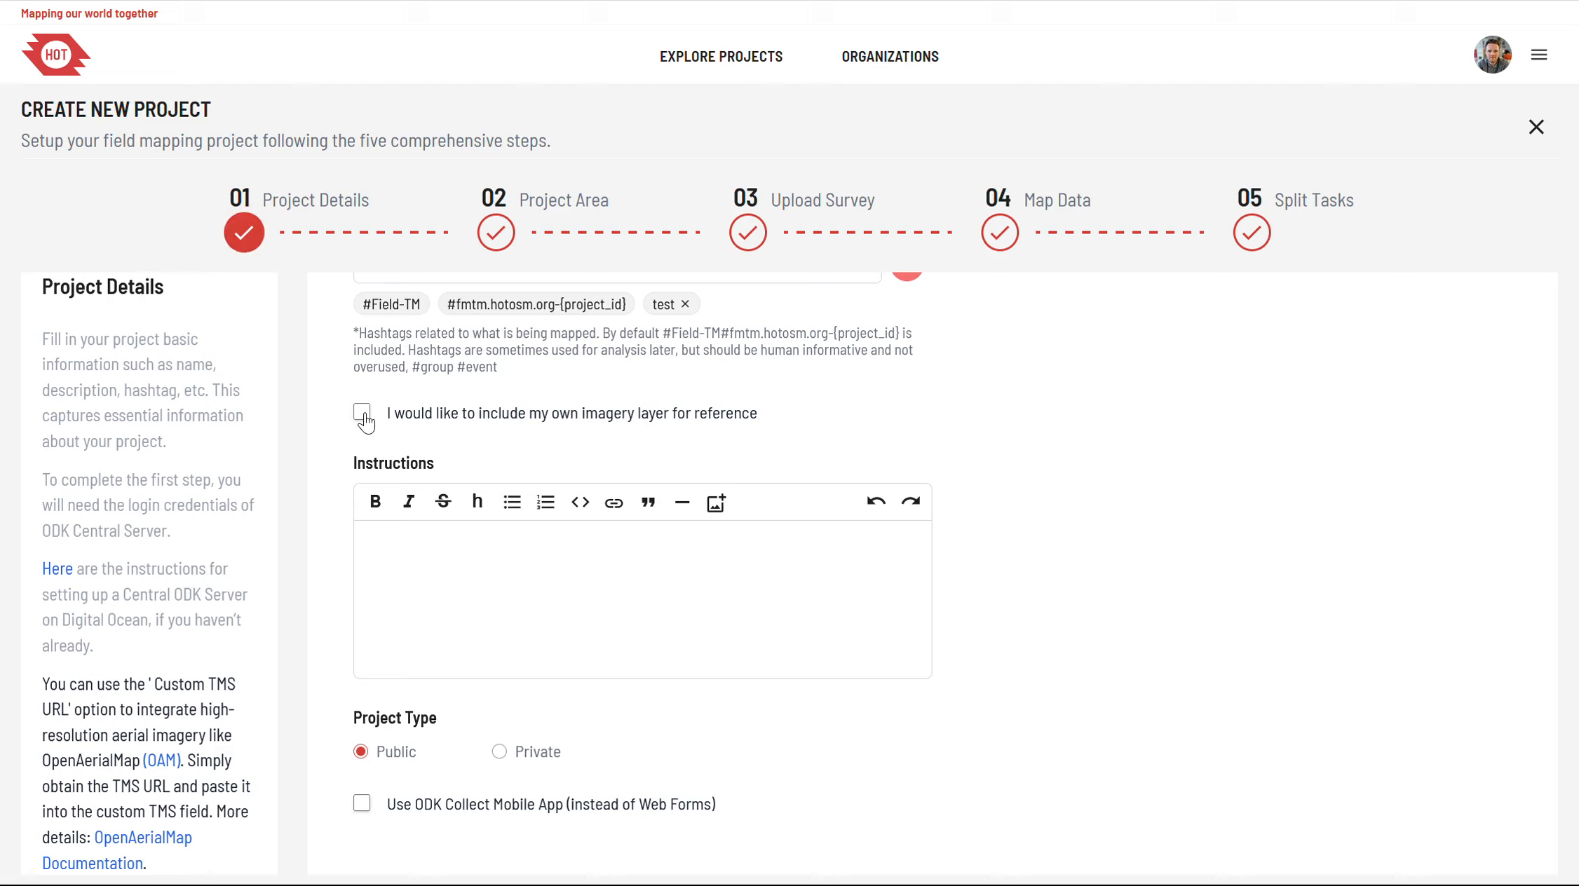
{"action": "left_click", "coordinate": [363, 416]}
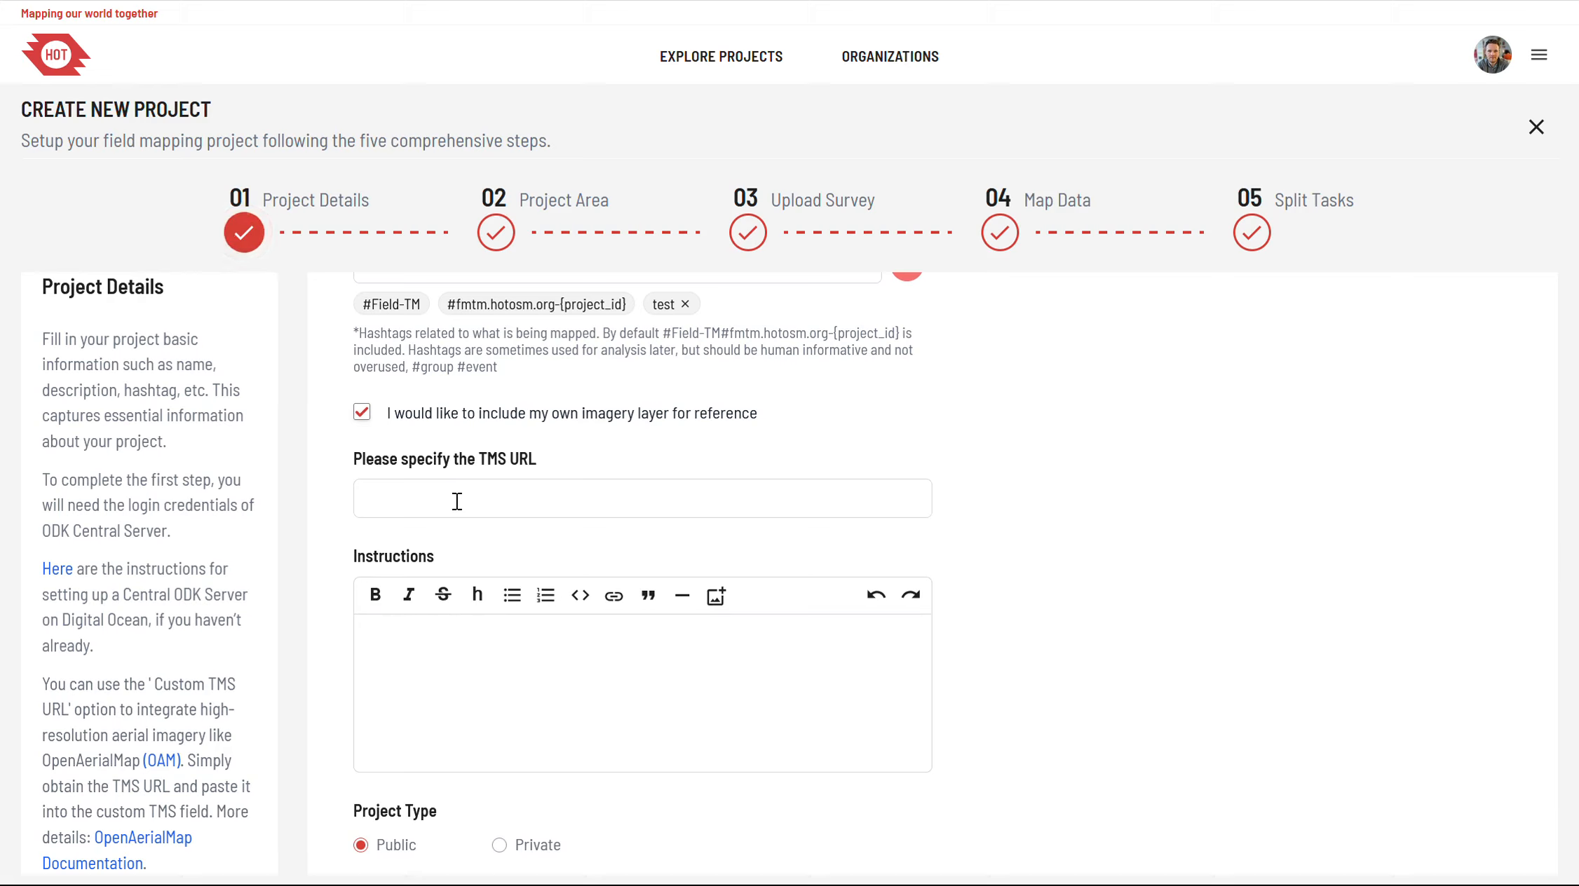
{"action": "left_click", "coordinate": [362, 414]}
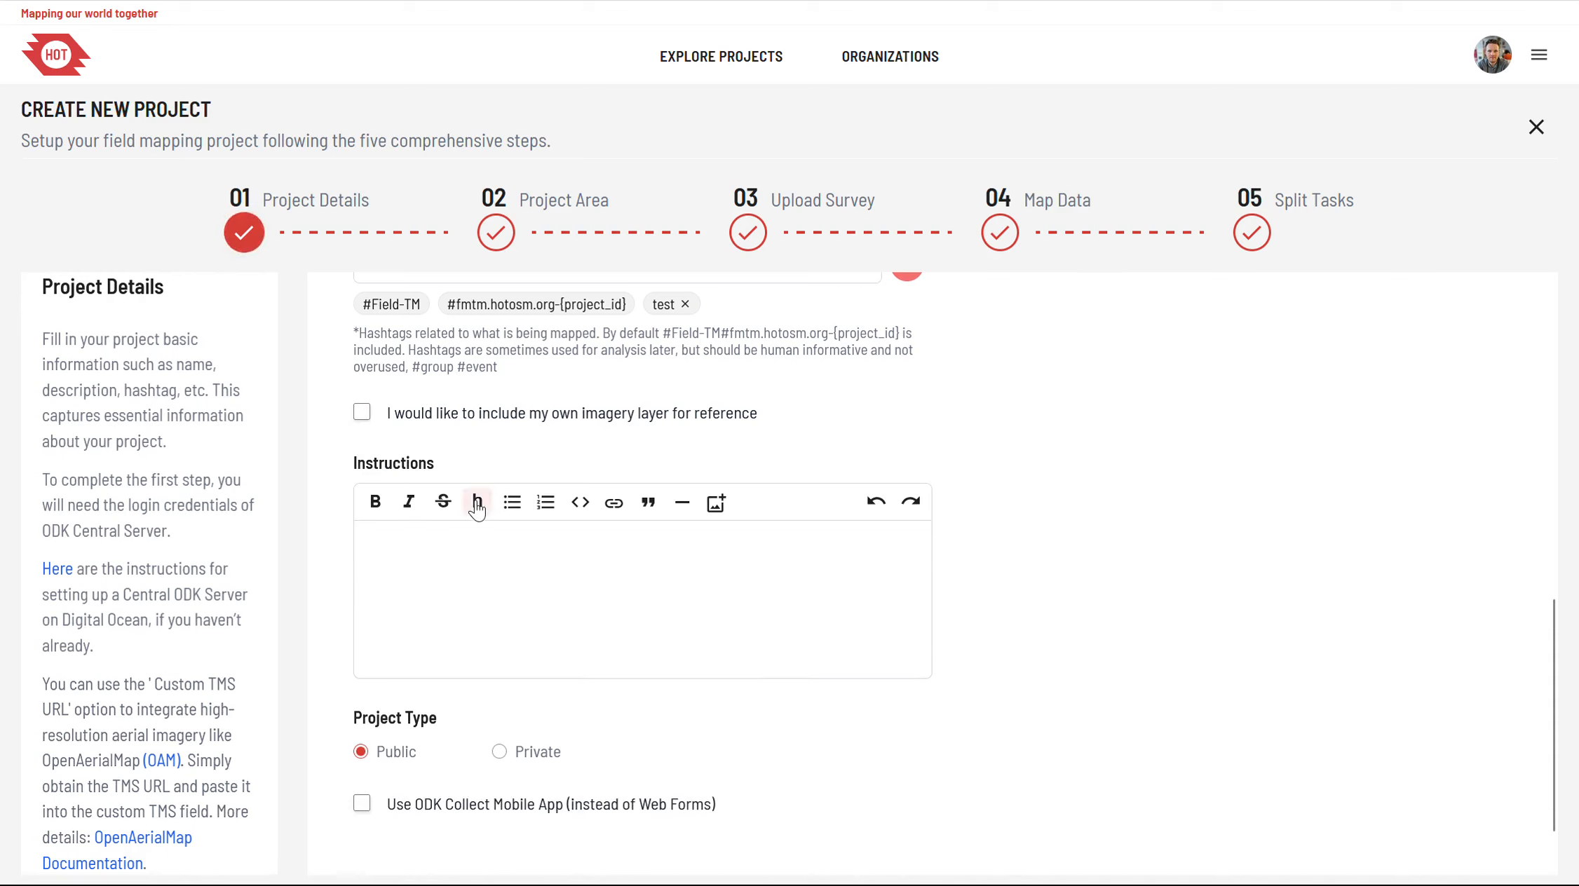
Step: Write "heading" as a level-three heading in the project instructions, followed by an empty plain line
{"action": "left_click", "coordinate": [470, 553]}
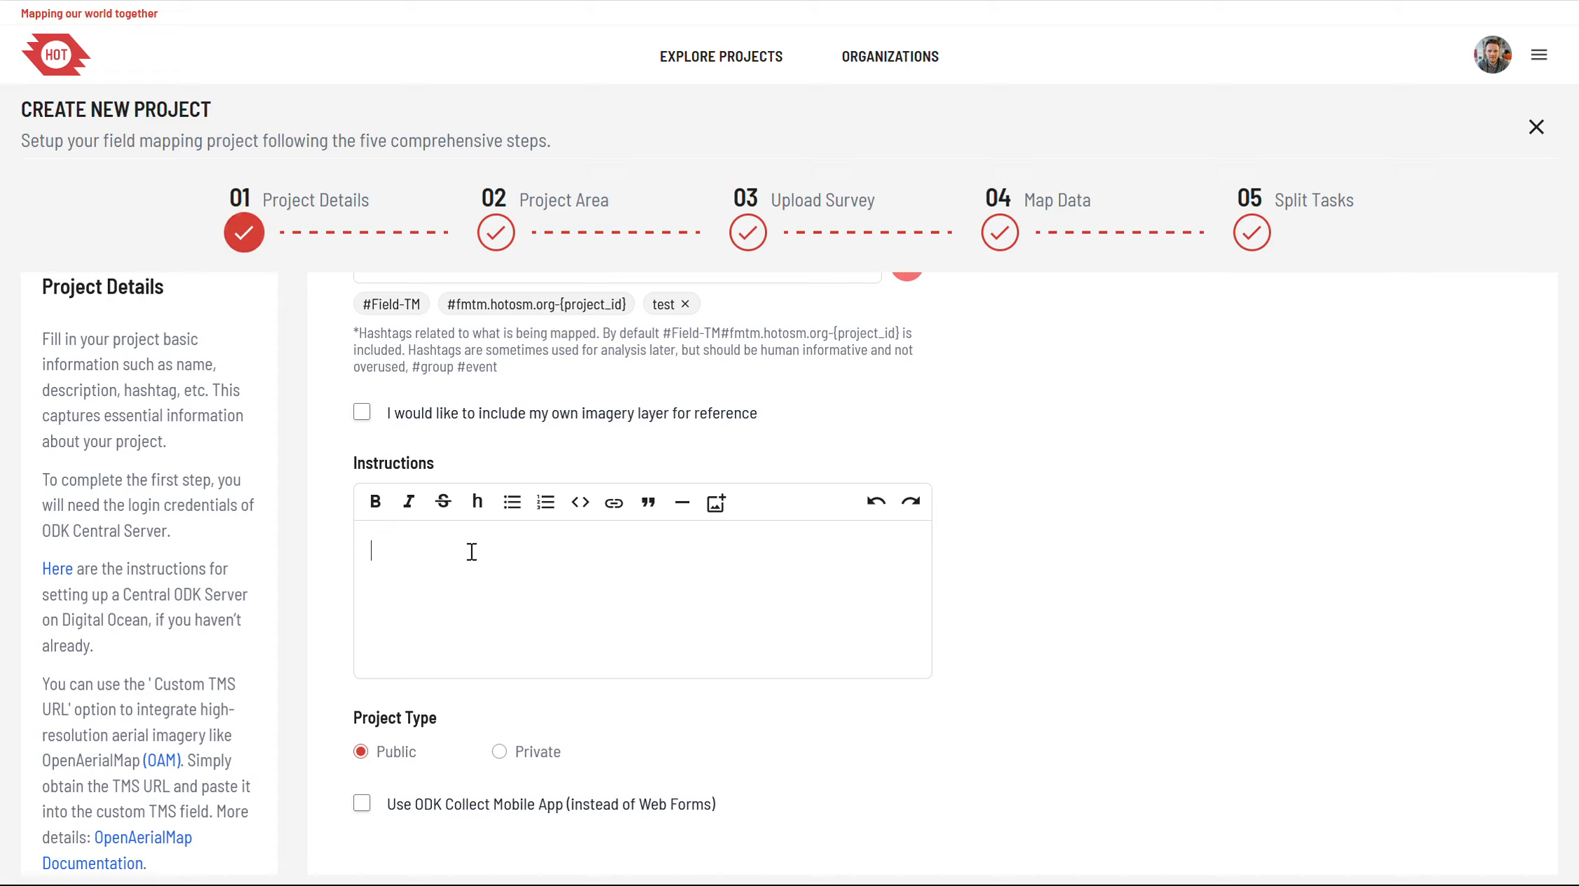
{"action": "type", "text": "###"}
{"action": "type", "text": " heading"}
{"action": "key", "text": "Return"}
{"action": "type", "text": "-"}
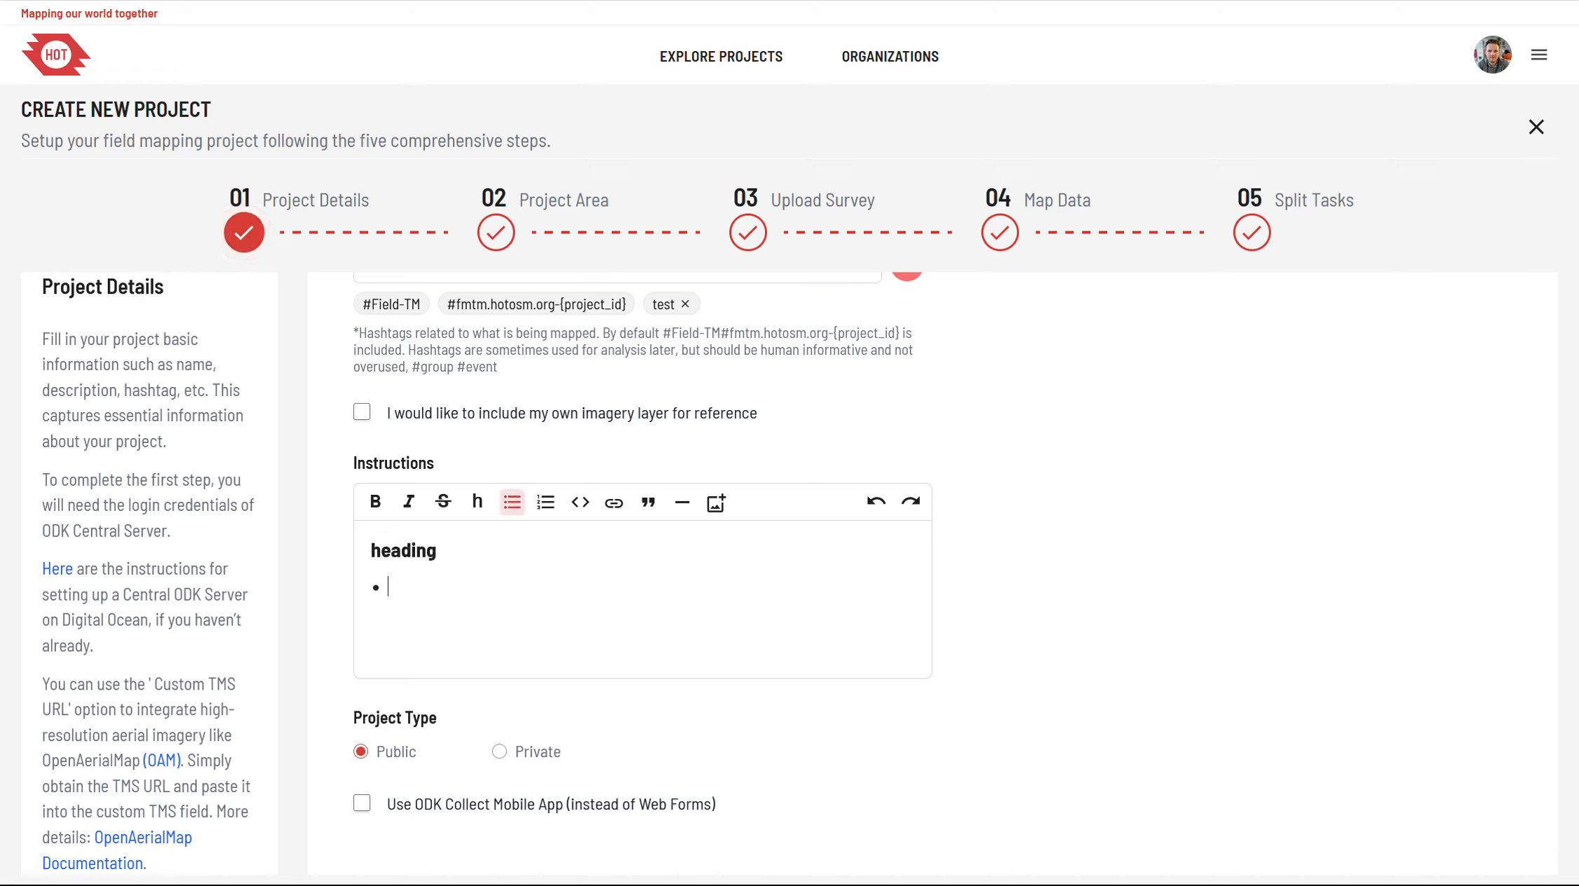
{"action": "key", "text": "BackSpace"}
Step: Set the project type to Public, leave the ODK Collect Mobile App option disabled, and continue to the project area stage
{"action": "scroll", "coordinate": [438, 586], "scroll_direction": "down", "scroll_amount": 1}
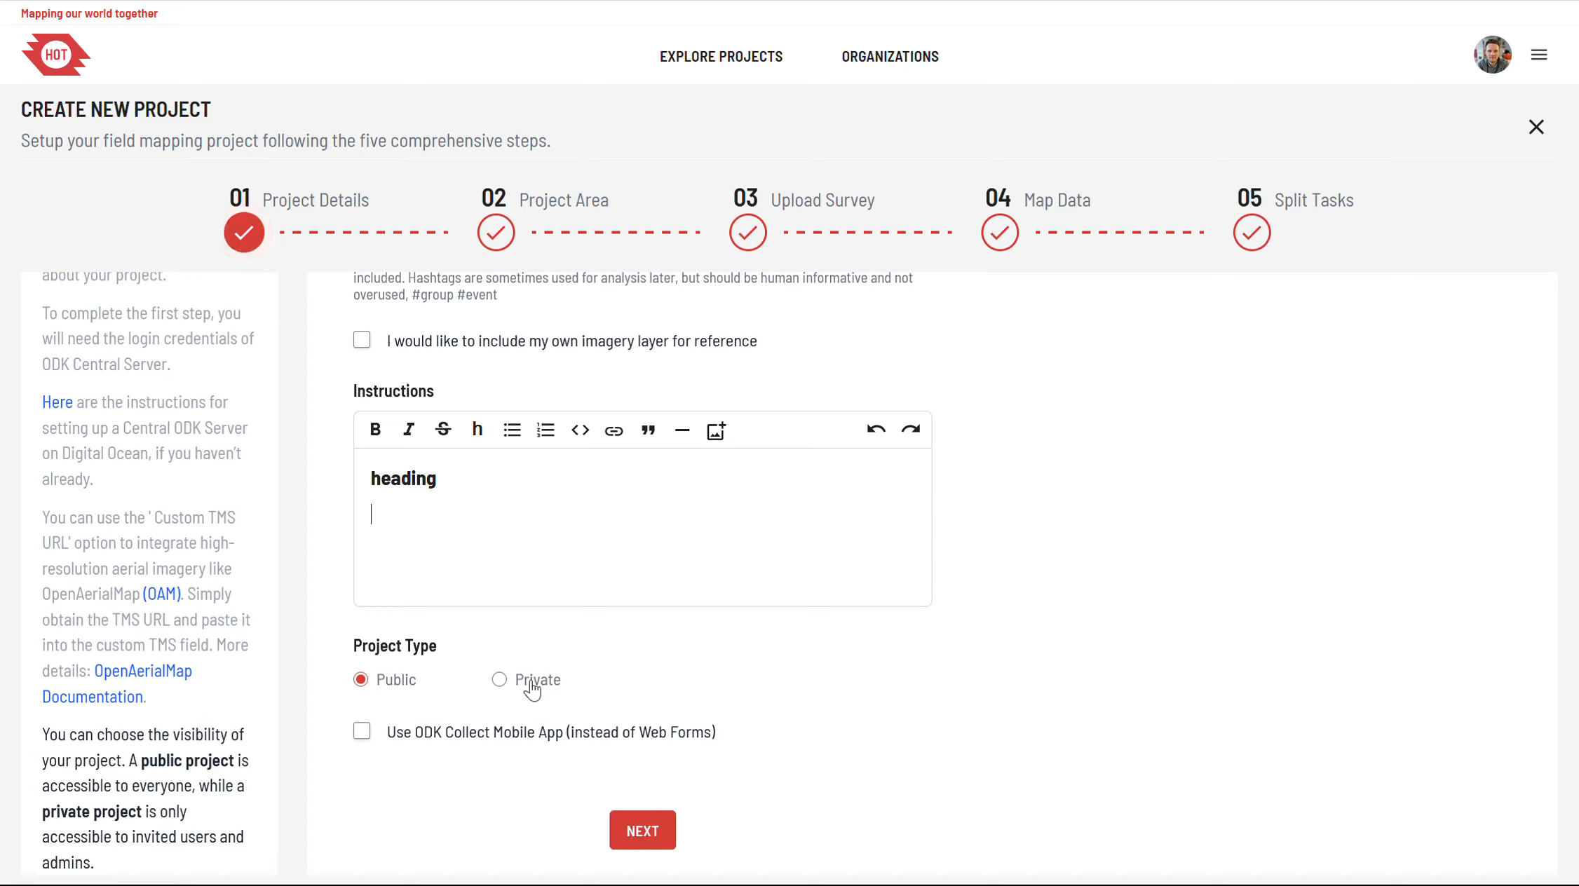
{"action": "left_click", "coordinate": [532, 691]}
{"action": "left_click", "coordinate": [401, 689]}
{"action": "left_click_drag", "start_coordinate": [640, 731], "coordinate": [711, 731]}
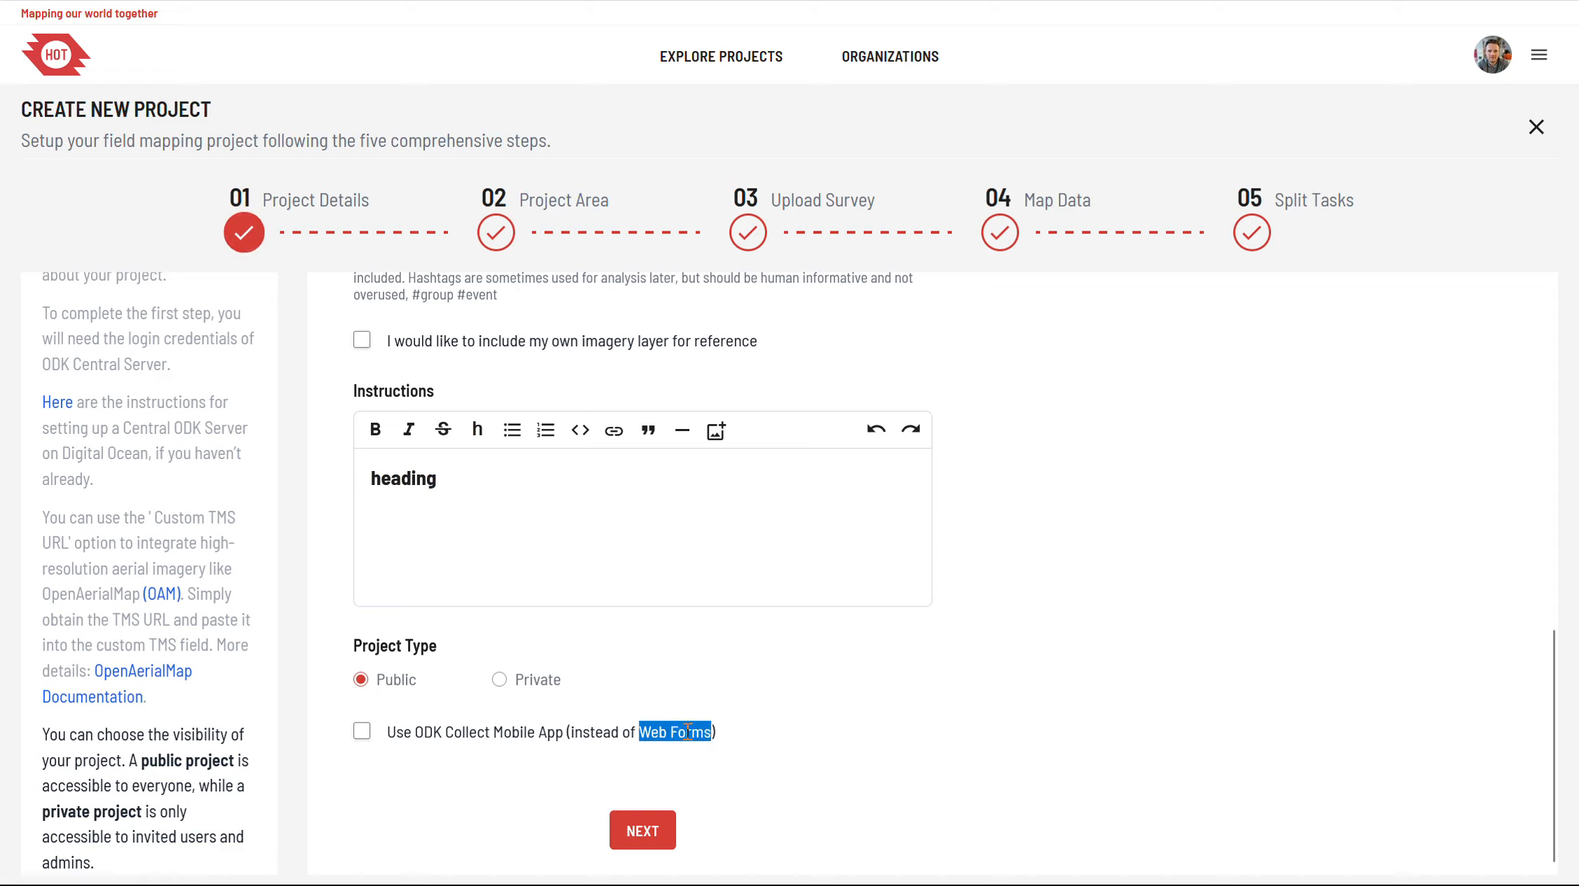
{"action": "left_click", "coordinate": [740, 738]}
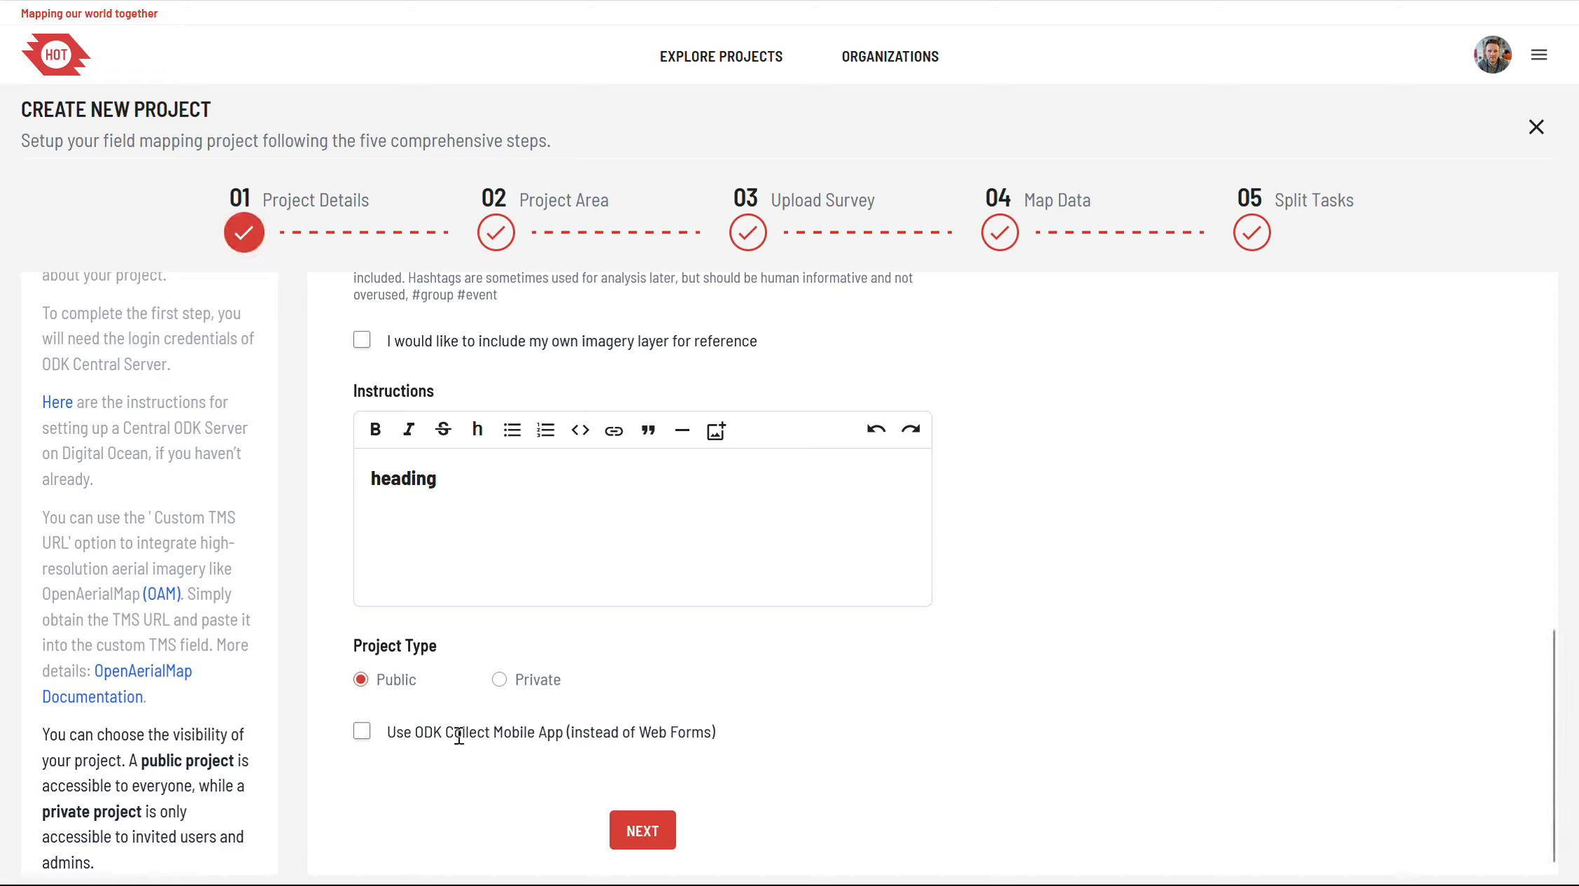
{"action": "left_click", "coordinate": [363, 740]}
{"action": "left_click", "coordinate": [363, 743]}
{"action": "left_click", "coordinate": [643, 832]}
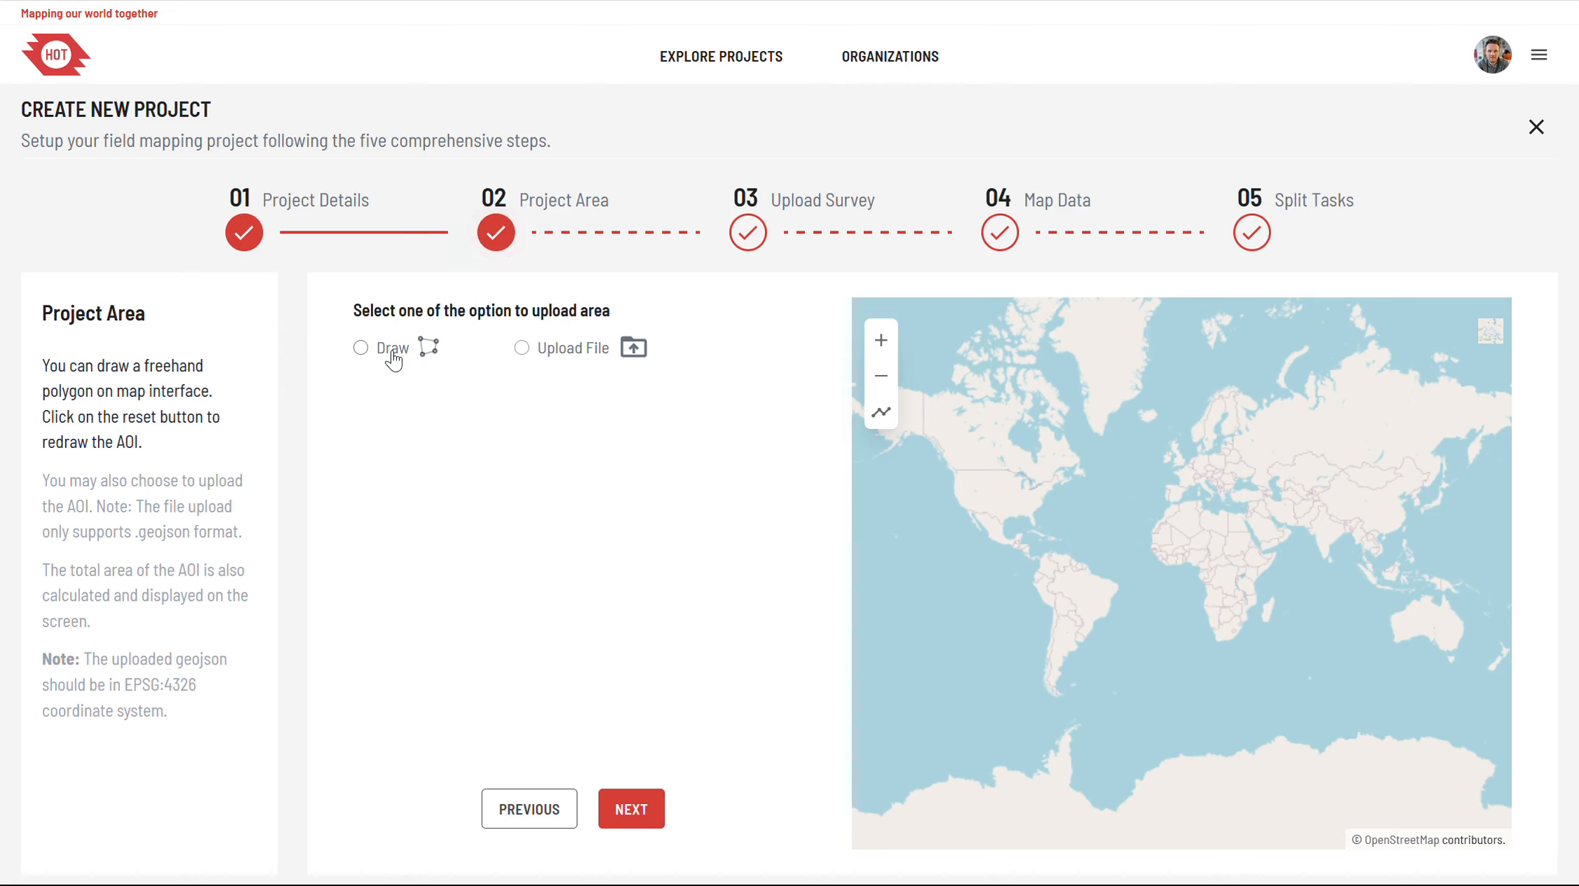
Step: Upload kathmandu.geojson as the project's area of interest and continue to the survey upload stage
{"action": "left_click", "coordinate": [560, 353]}
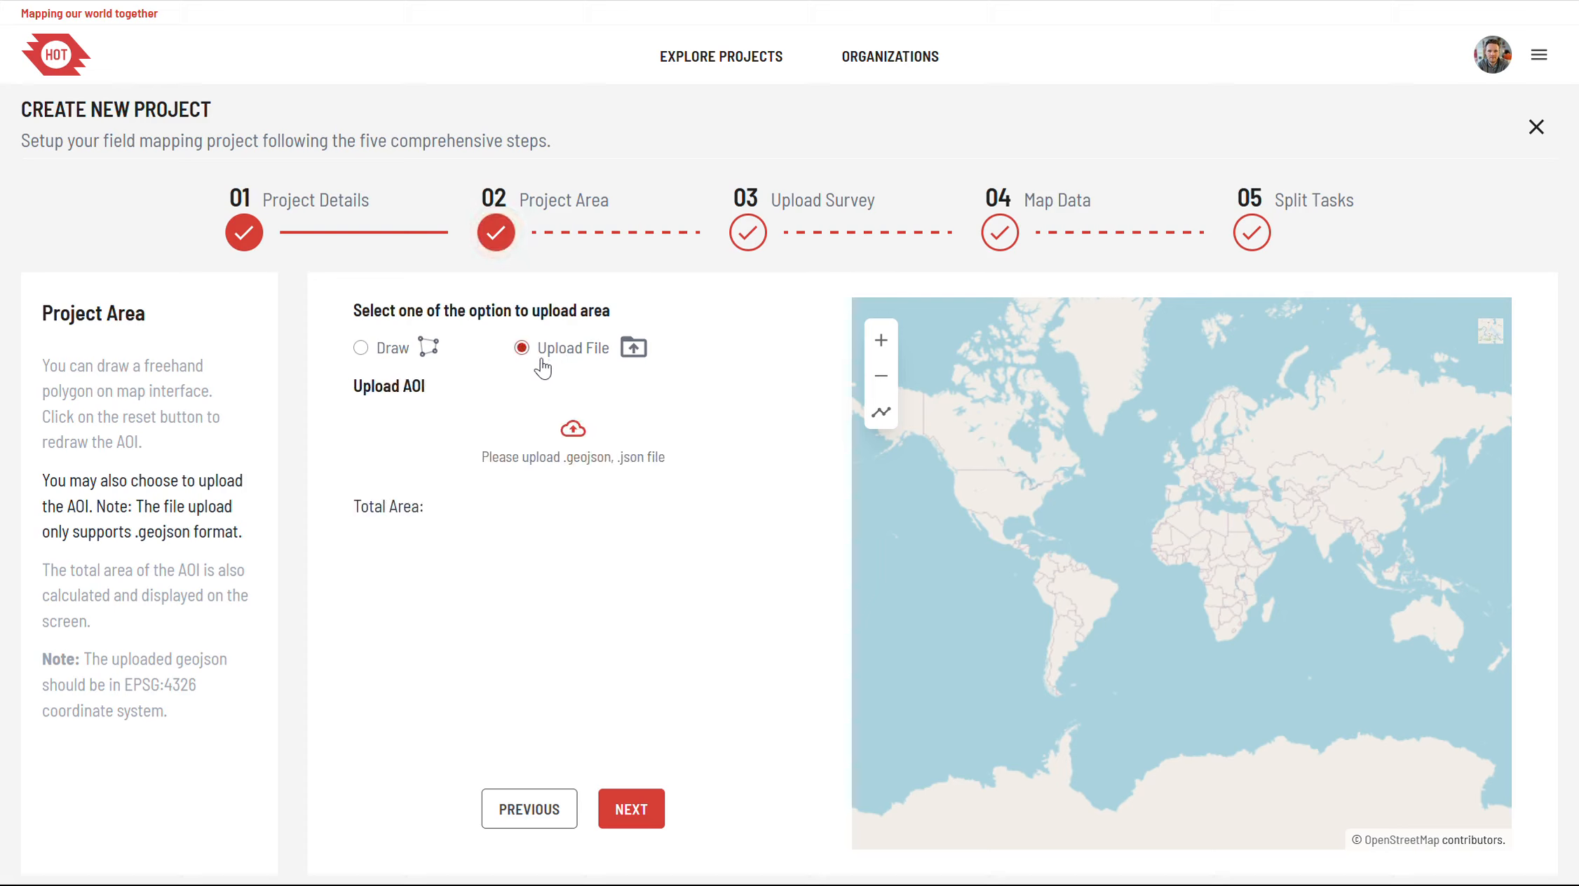
{"action": "left_click", "coordinate": [571, 459]}
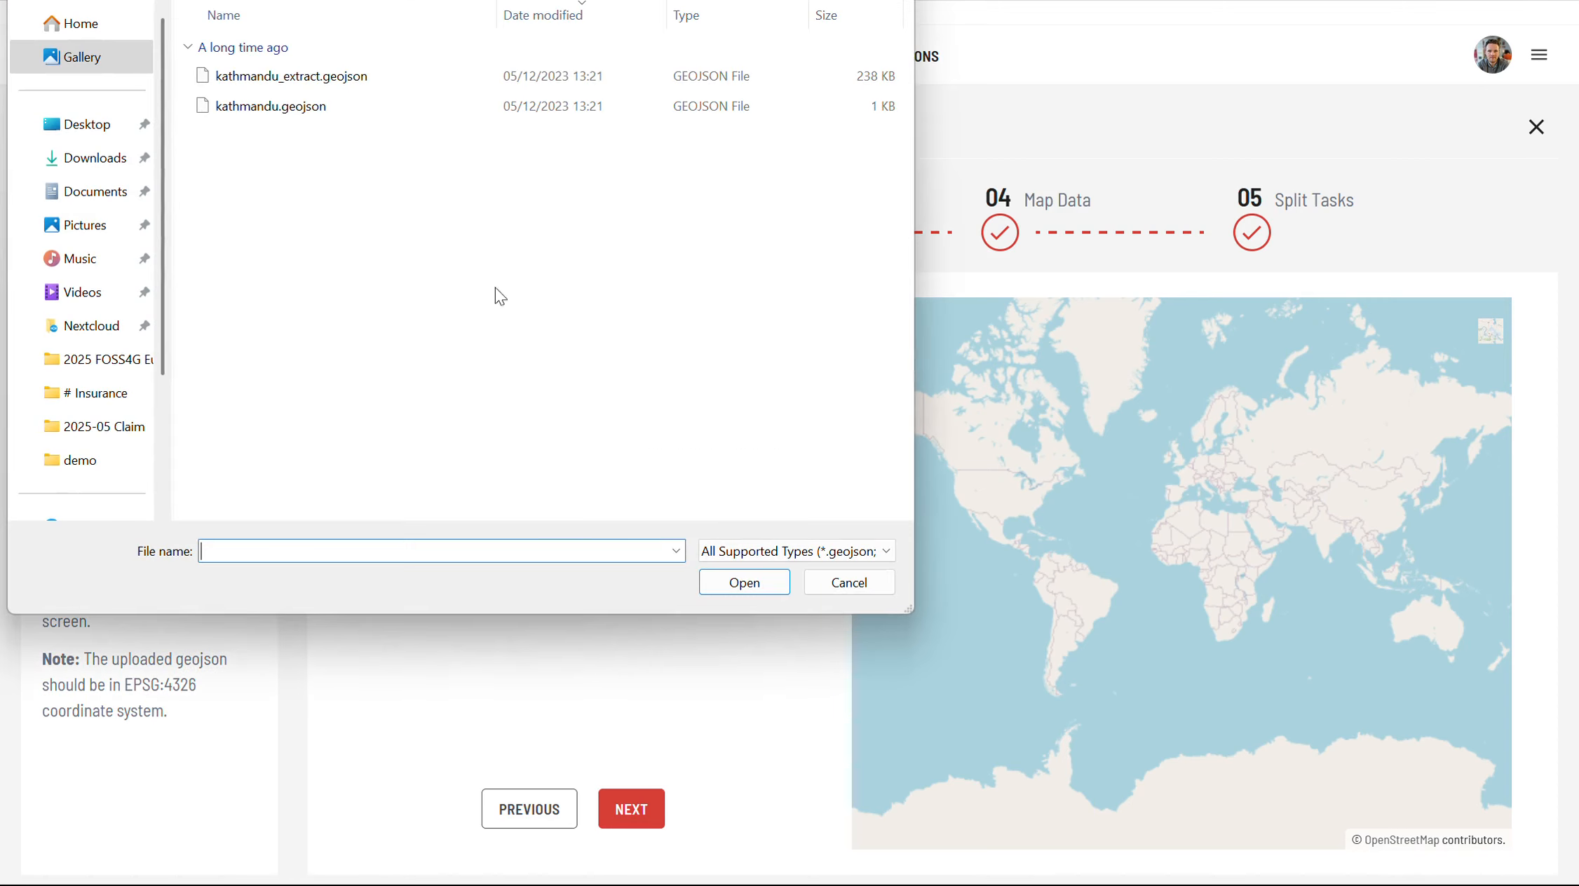
{"action": "left_click", "coordinate": [309, 110]}
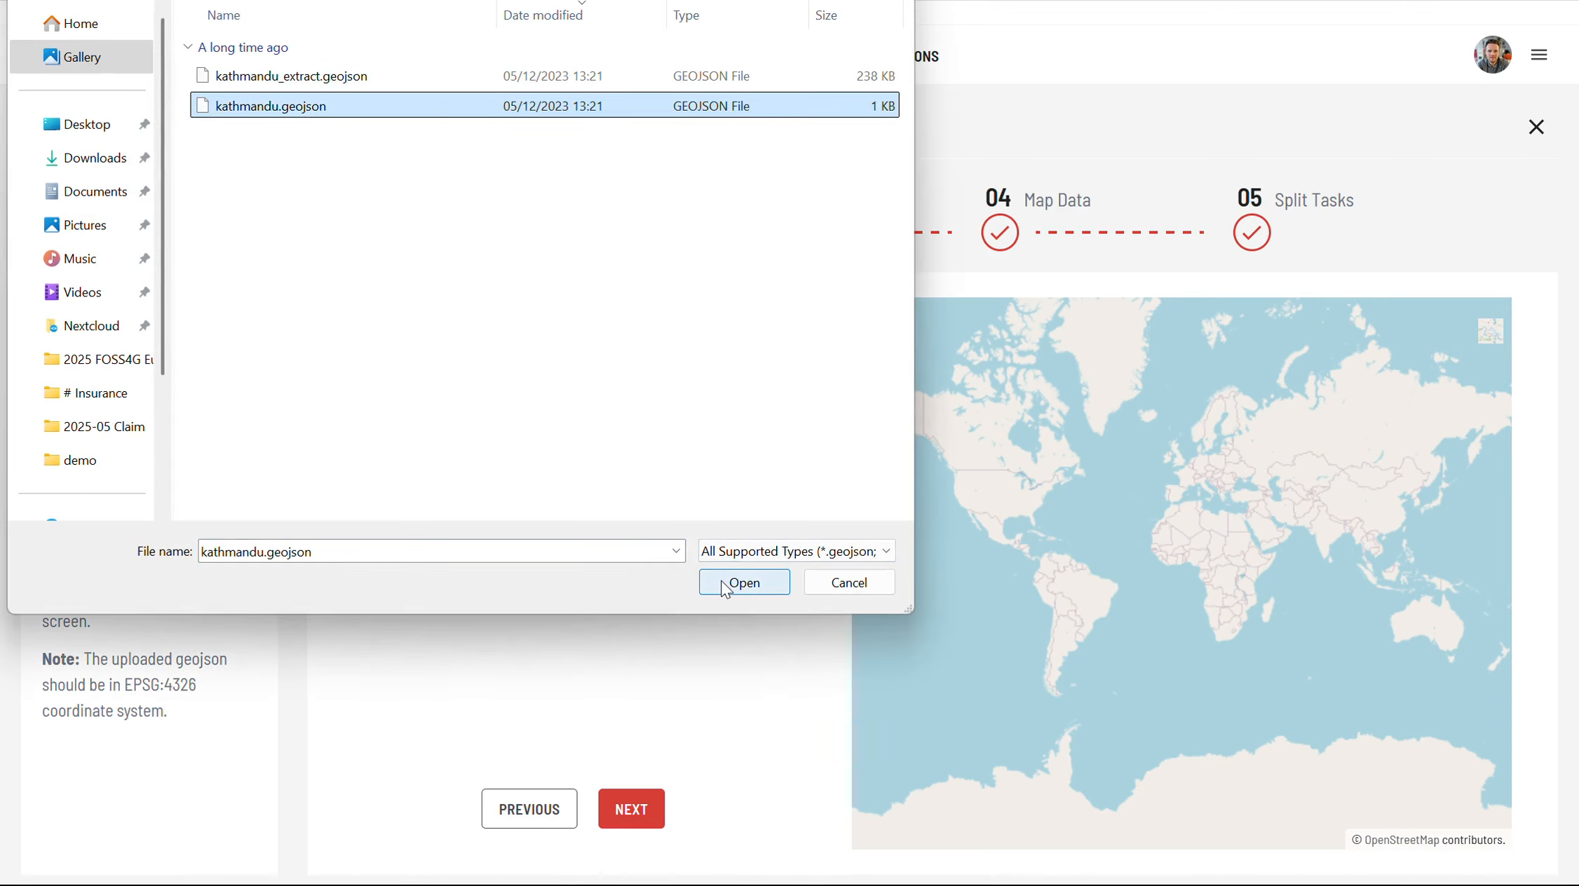
{"action": "left_click", "coordinate": [744, 582]}
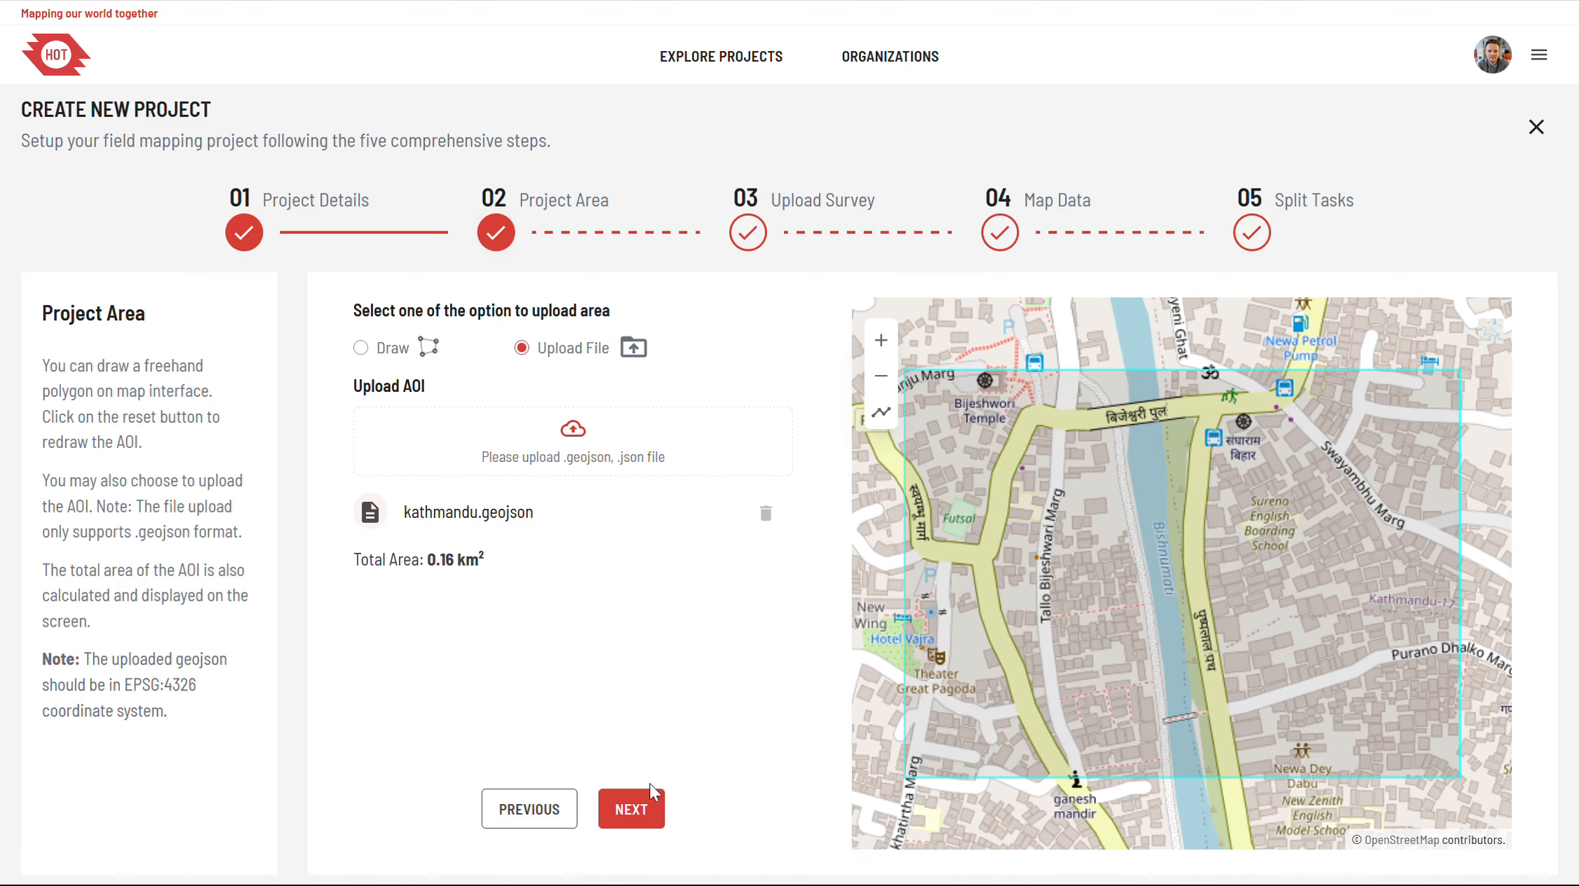
{"action": "left_click", "coordinate": [630, 809]}
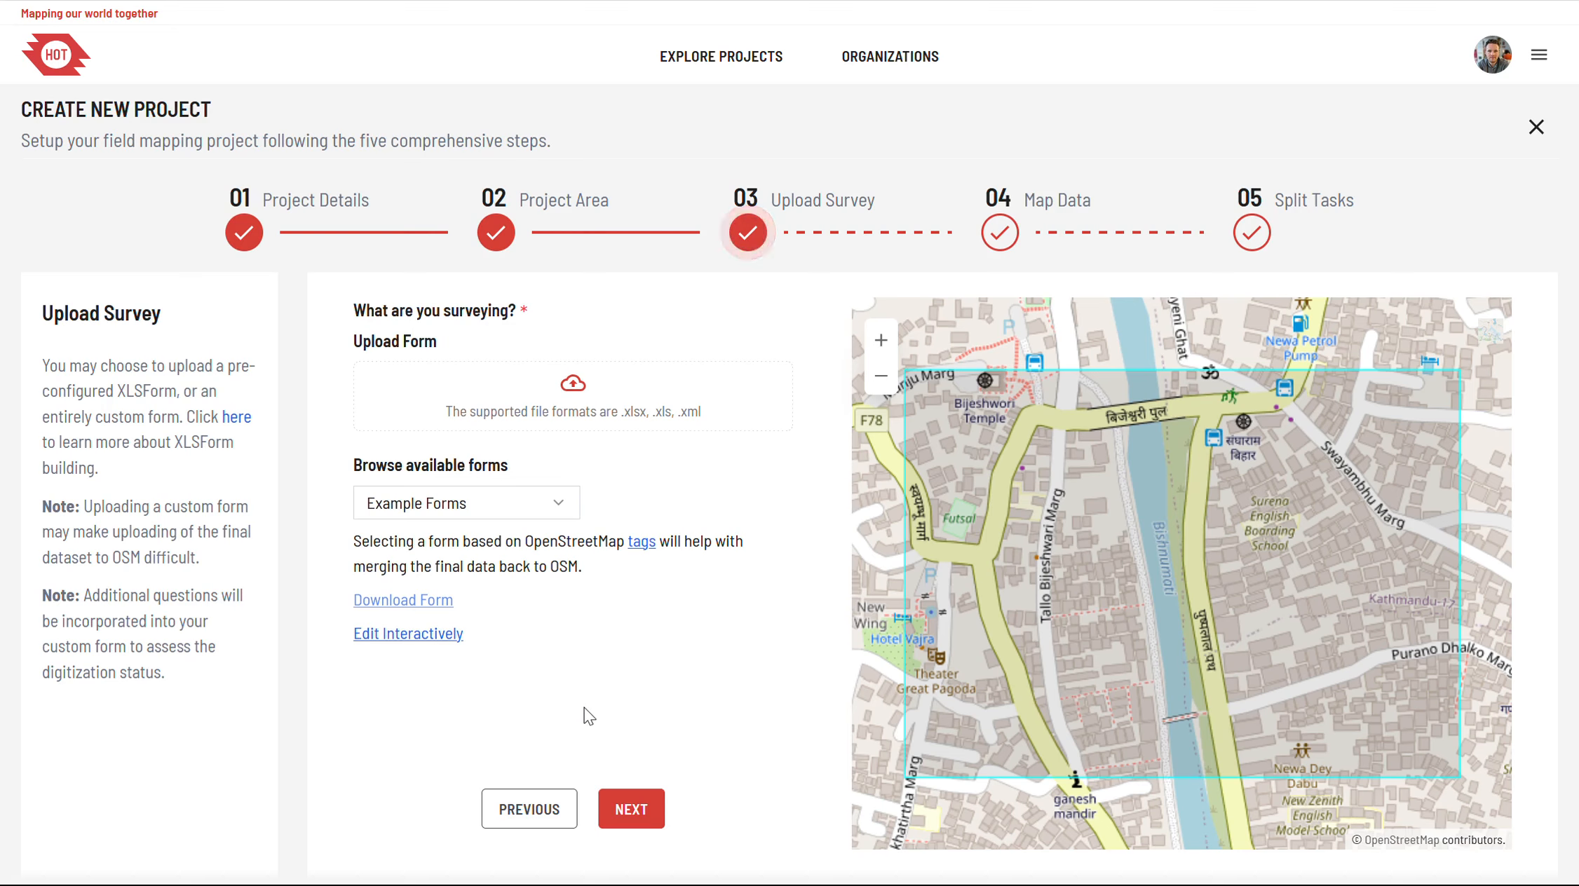
Step: Choose OSM Buildings from the available example forms and download that form
{"action": "left_click", "coordinate": [501, 514]}
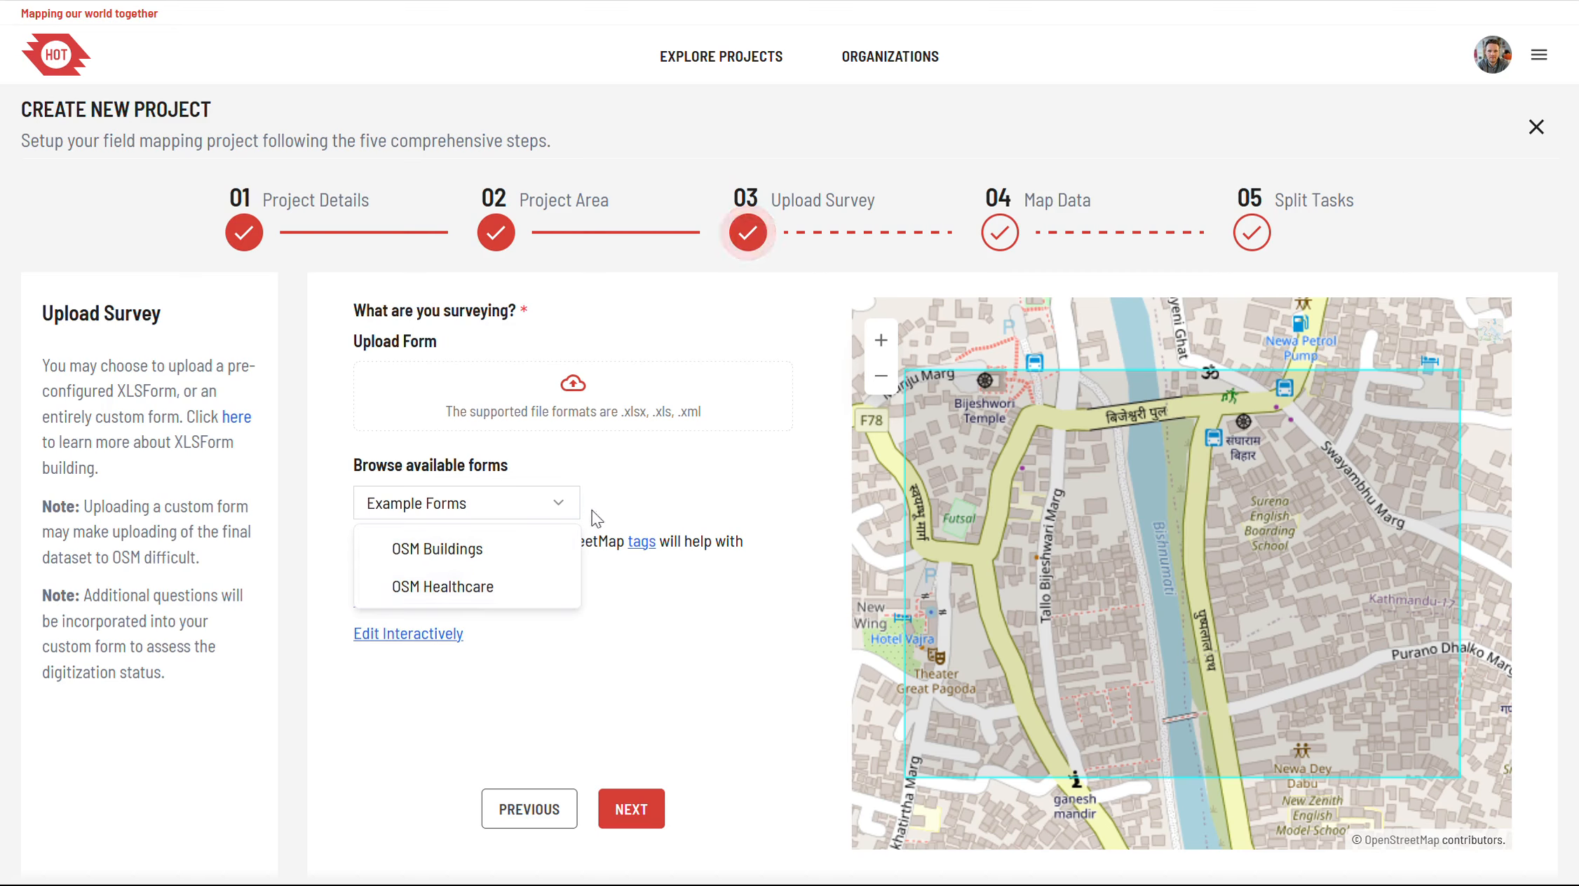
{"action": "left_click", "coordinate": [639, 500]}
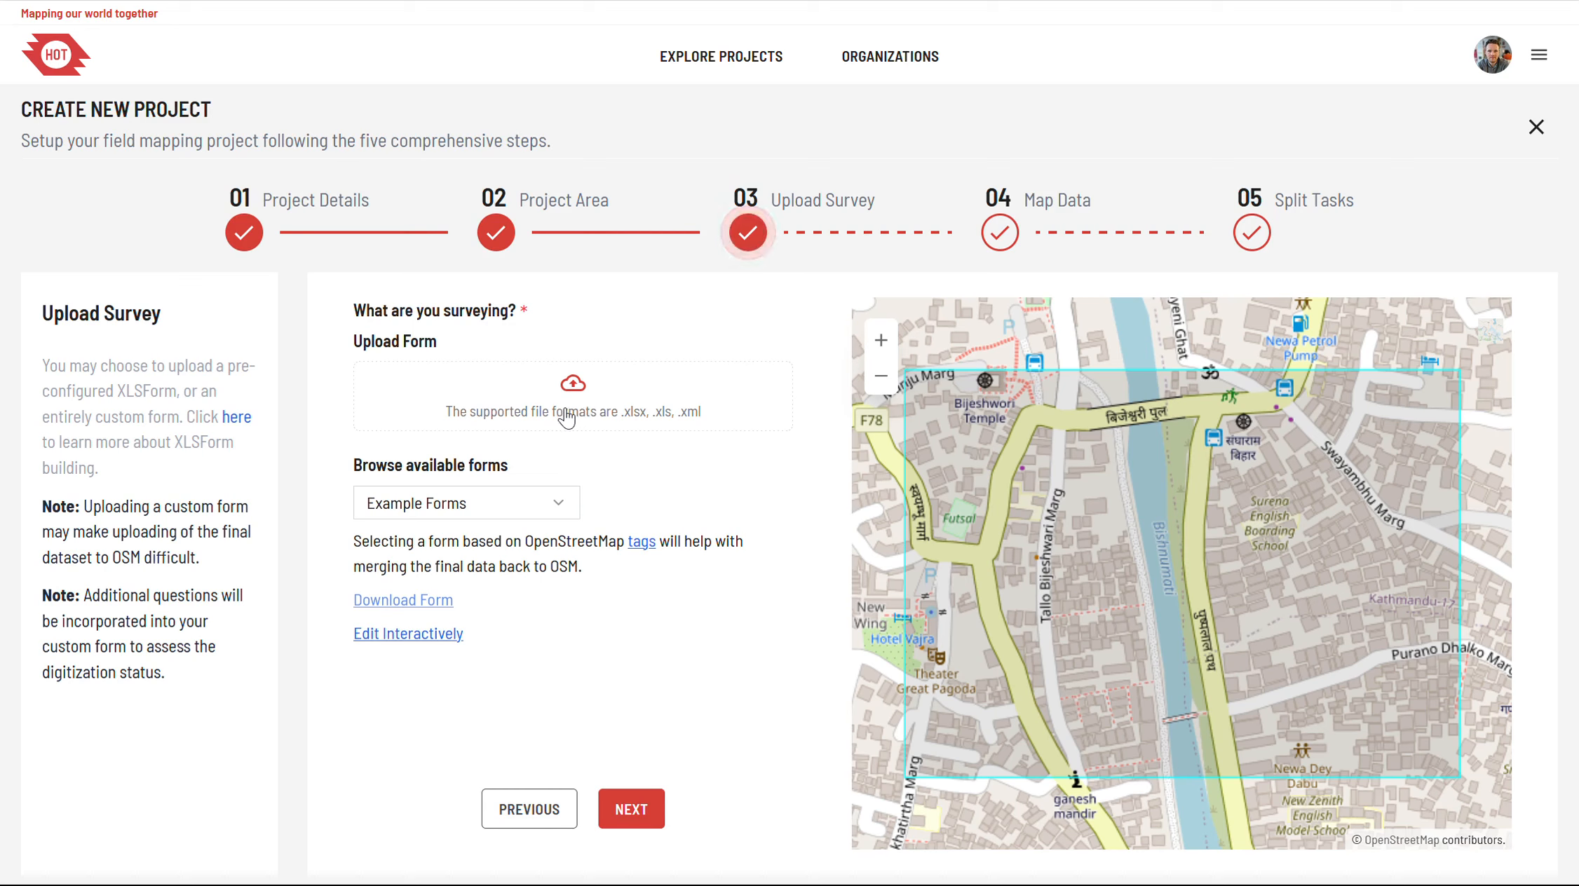
{"action": "left_click", "coordinate": [502, 503]}
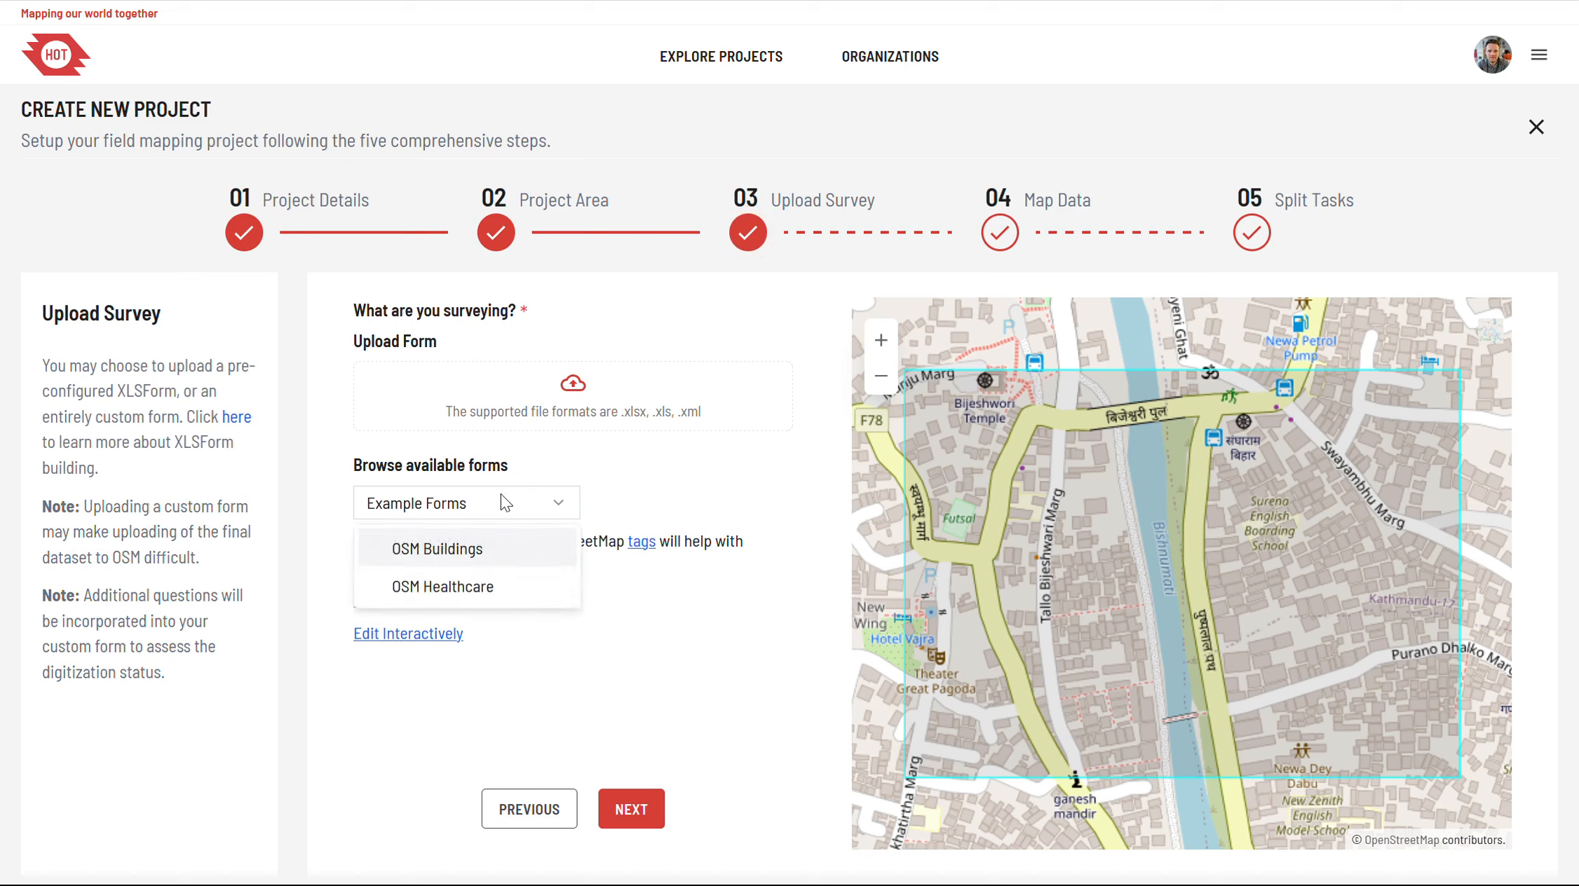
{"action": "left_click", "coordinate": [456, 546]}
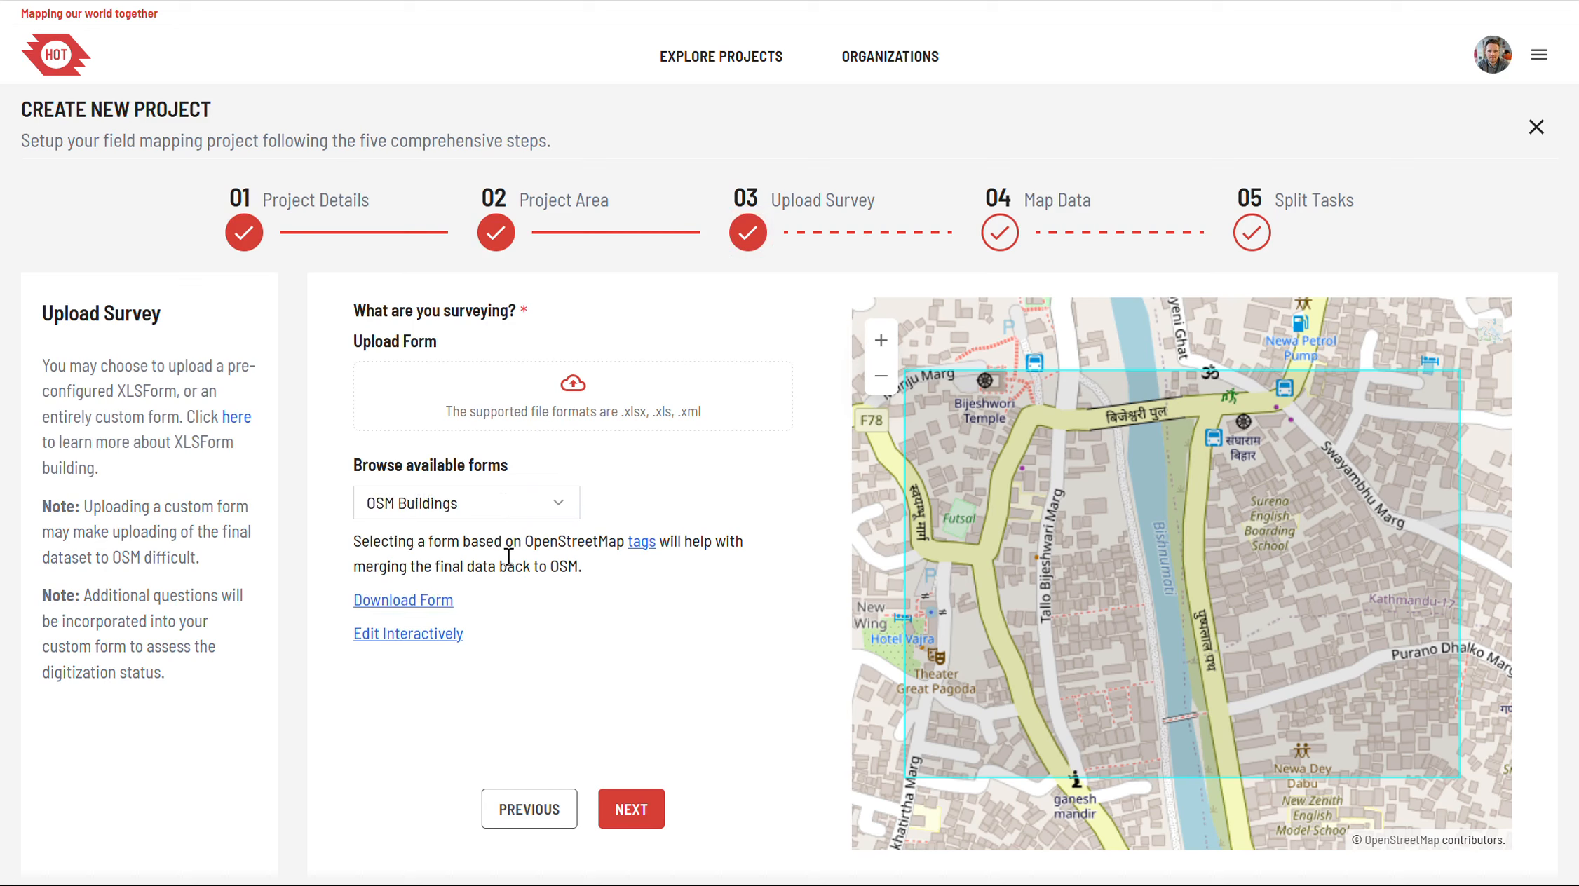
{"action": "left_click", "coordinate": [395, 602]}
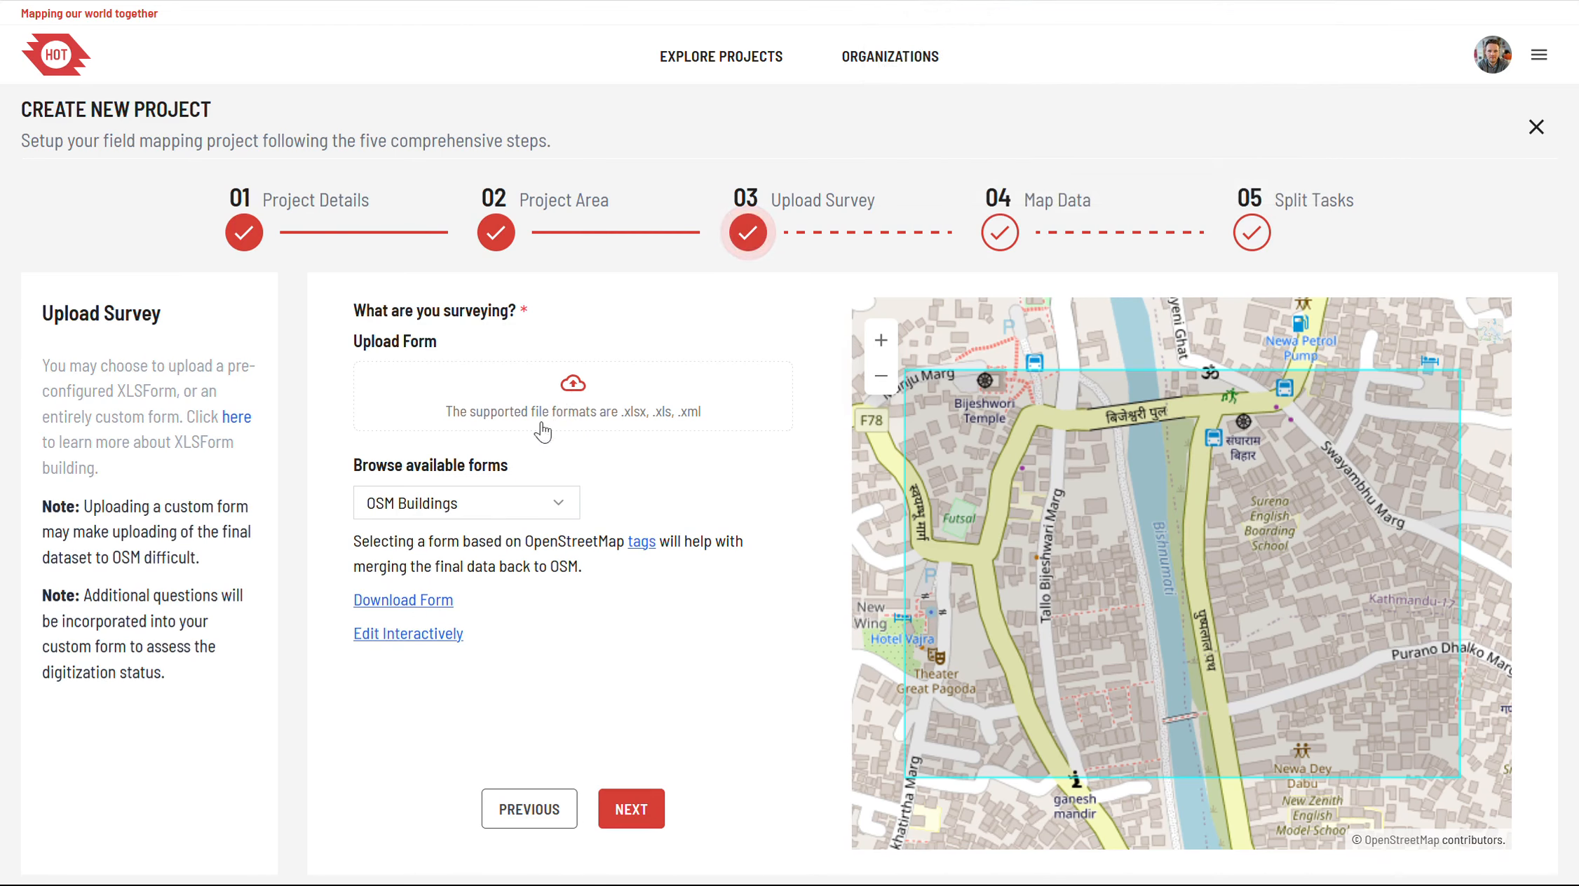
Step: Upload buildings.xls as the survey form and continue to the map data stage
{"action": "left_click", "coordinate": [560, 414]}
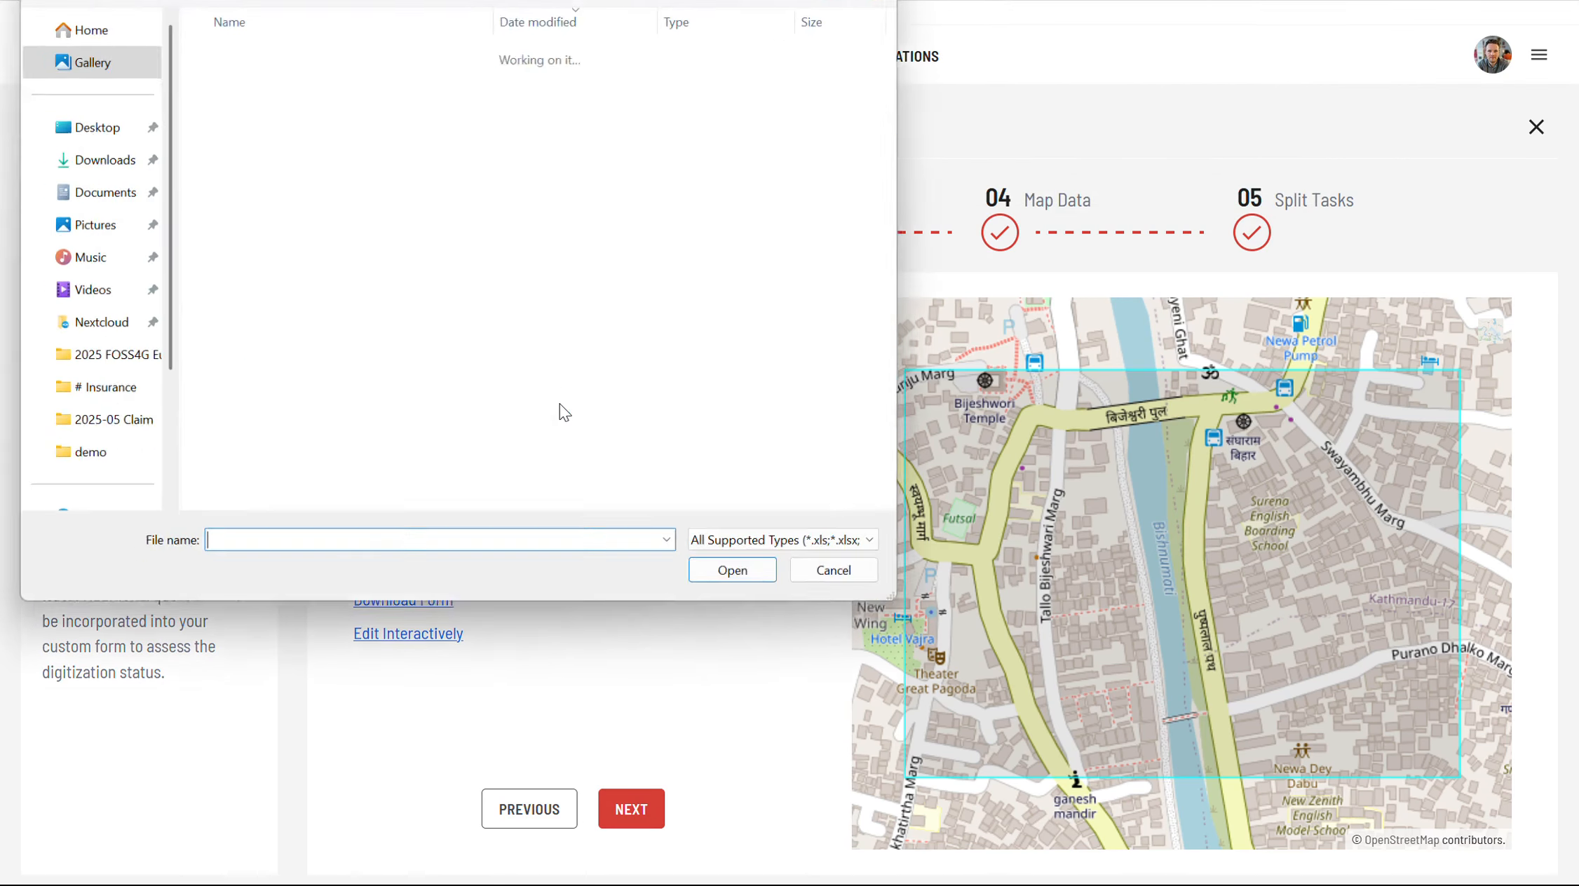
{"action": "left_click", "coordinate": [260, 77]}
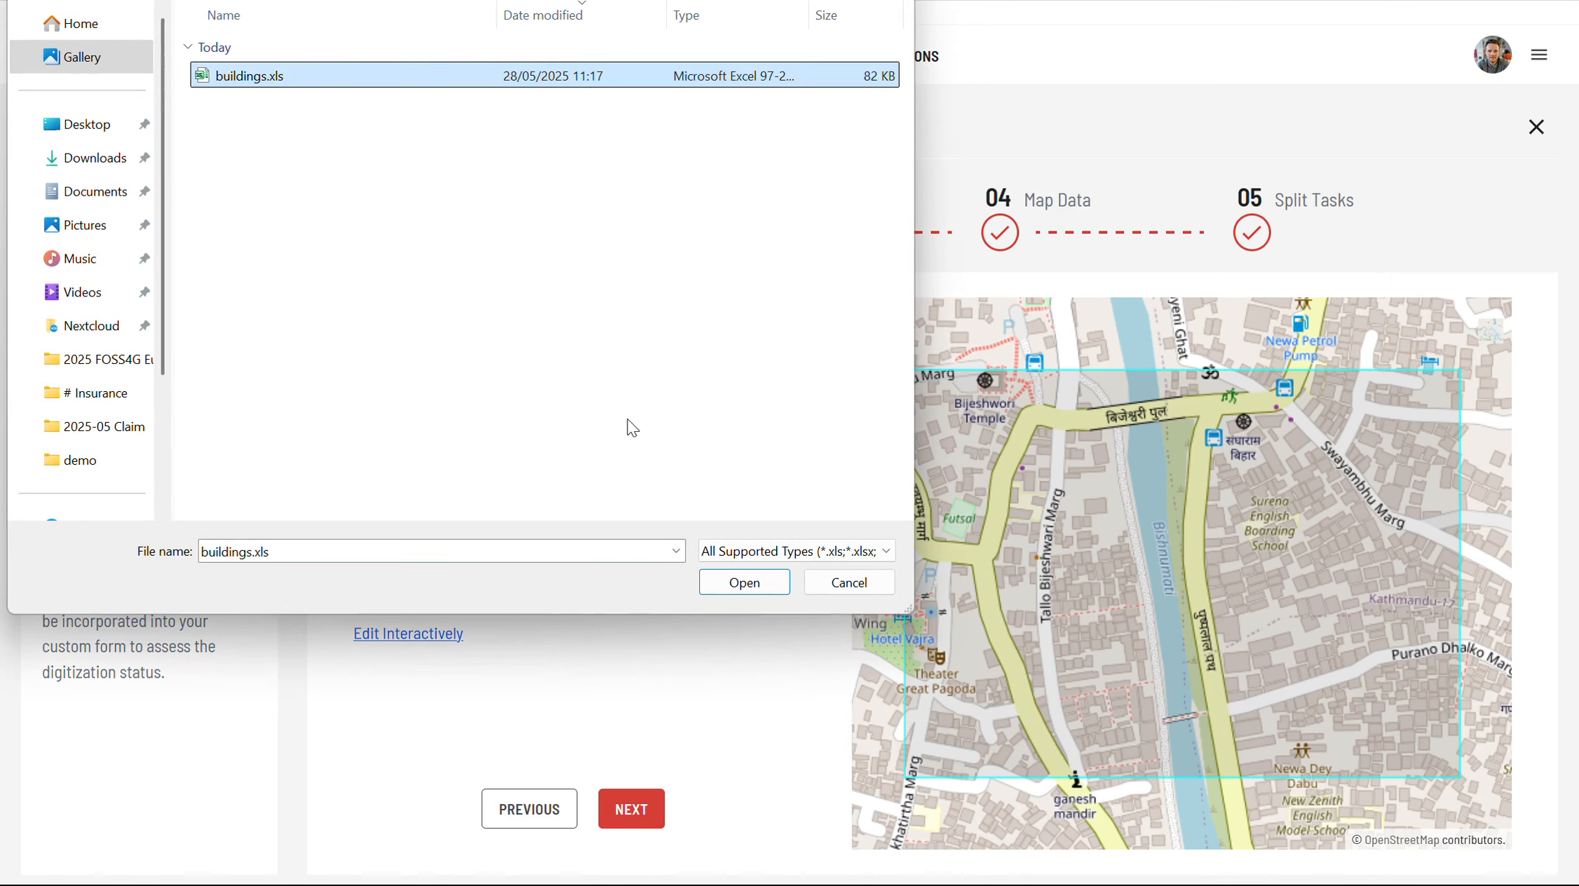
{"action": "left_click", "coordinate": [742, 583]}
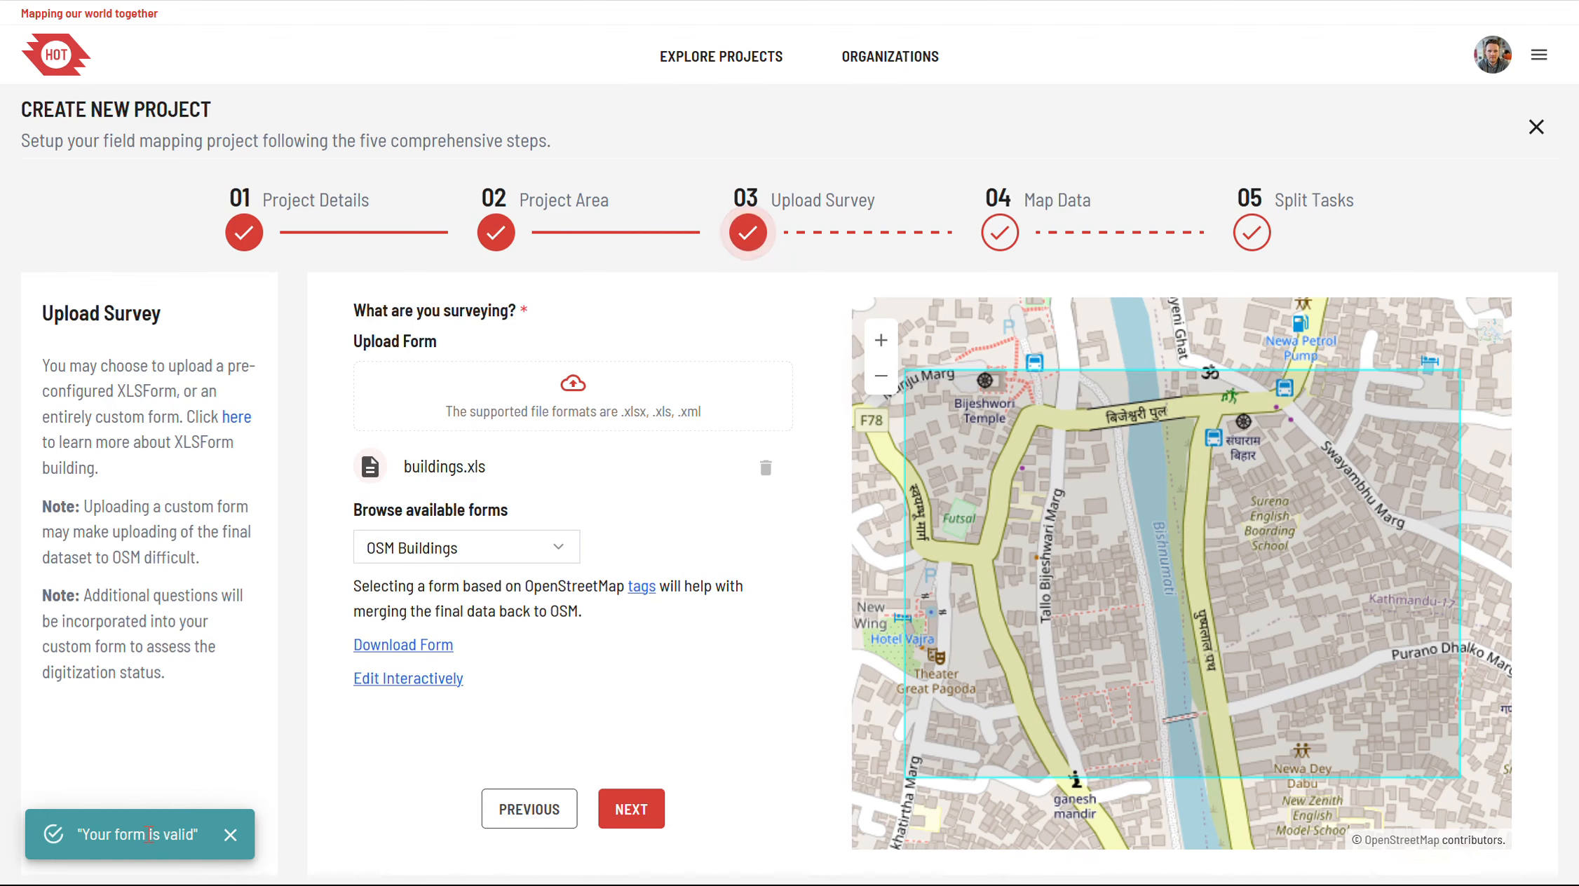
{"action": "left_click", "coordinate": [631, 806]}
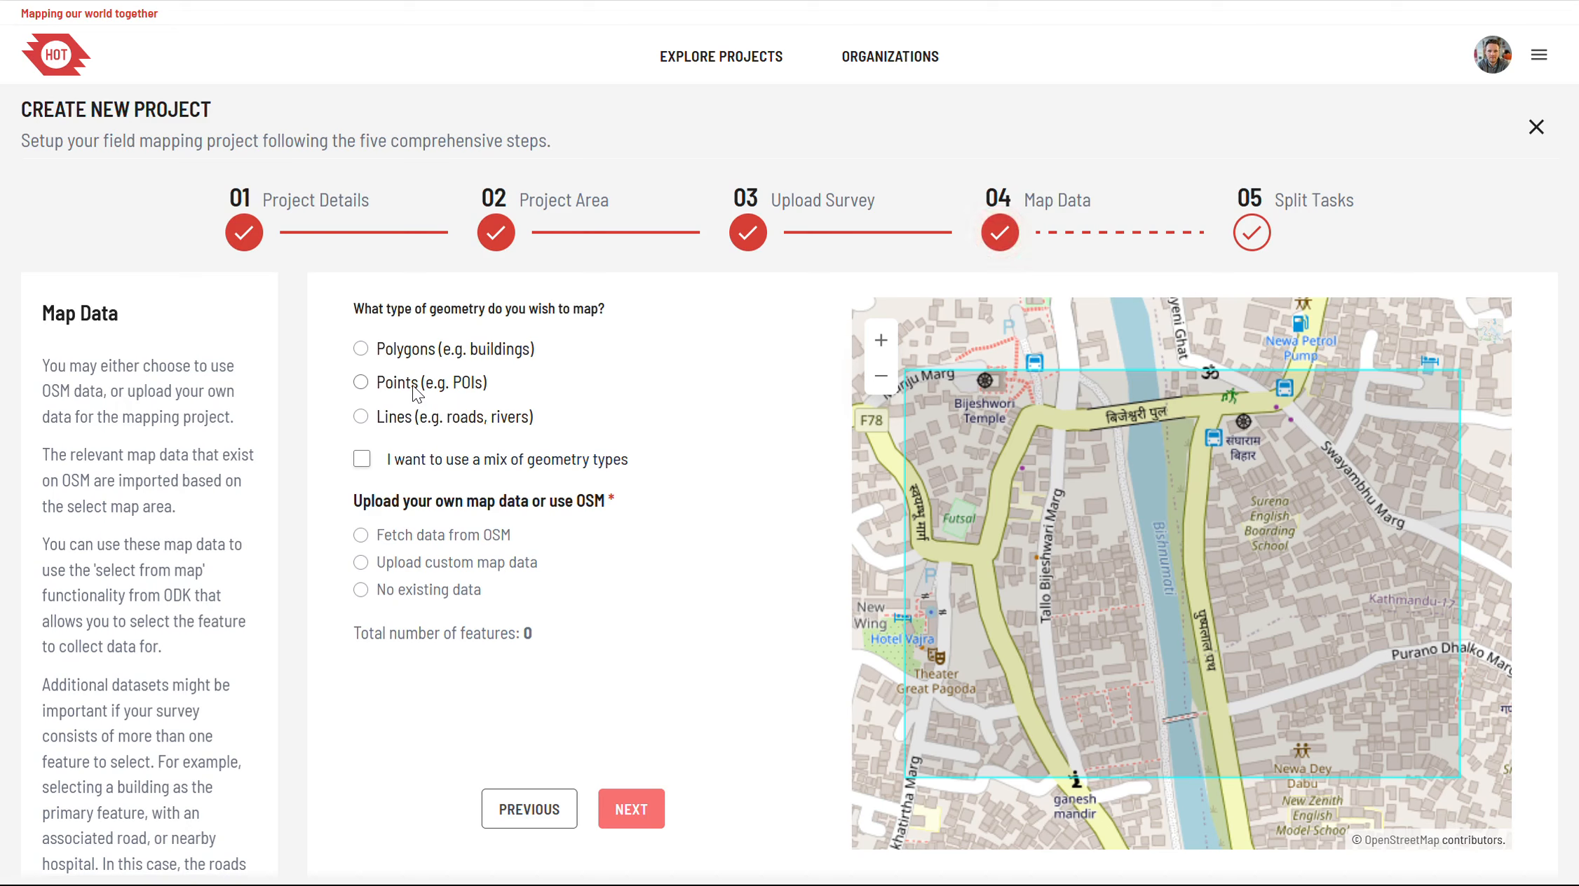
Step: Map polygons with a mix of geometry types enabled, and set newly collected geometries to Points
{"action": "left_click", "coordinate": [394, 350]}
{"action": "left_click", "coordinate": [423, 474]}
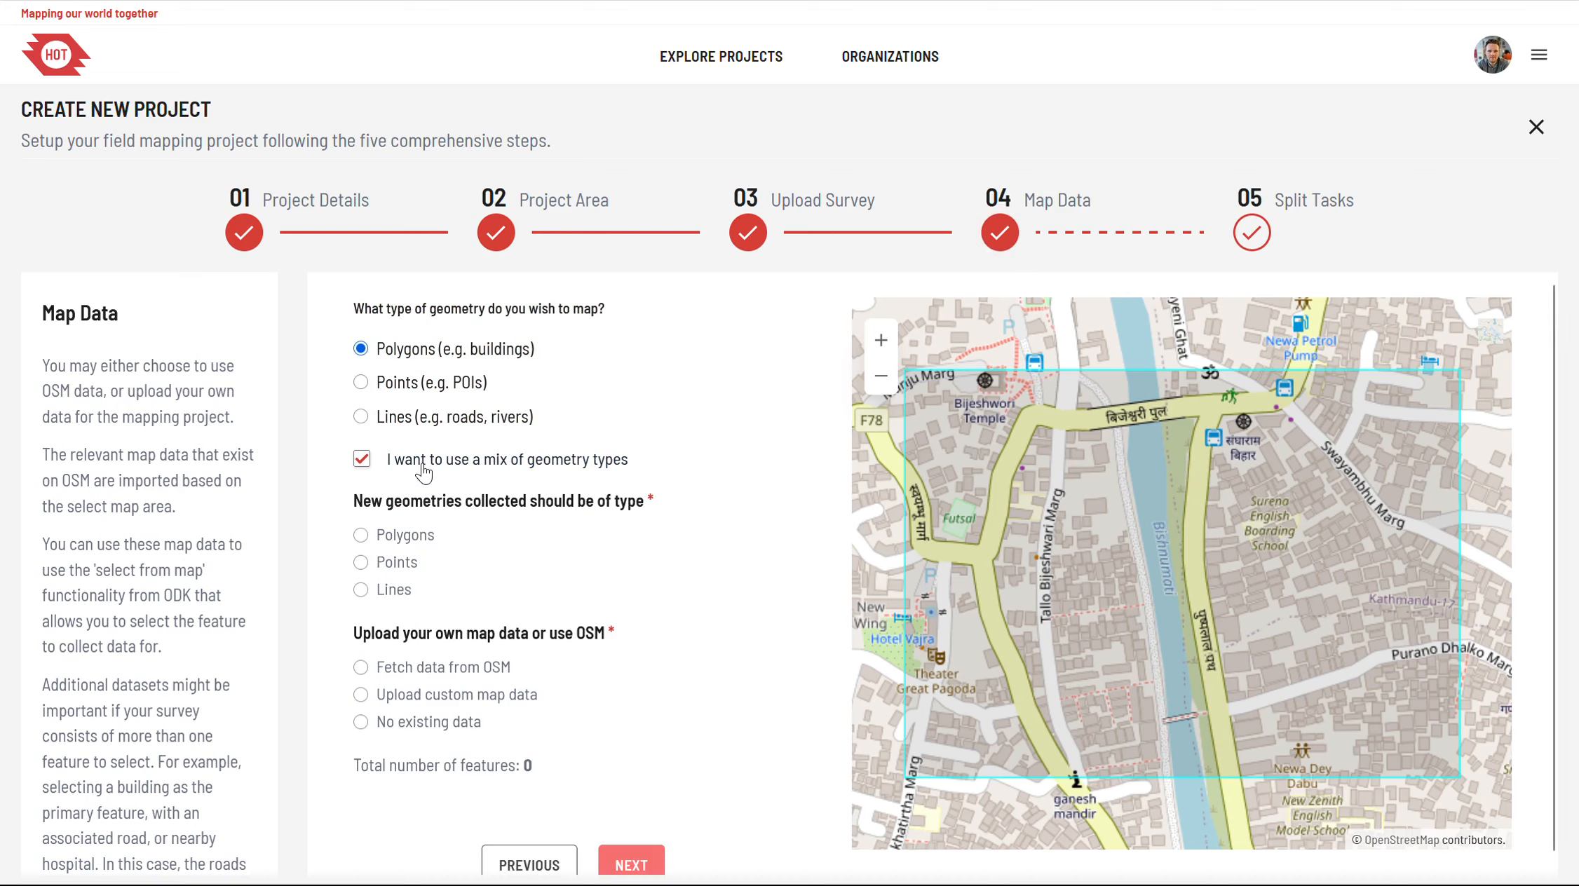
{"action": "left_click", "coordinate": [361, 564]}
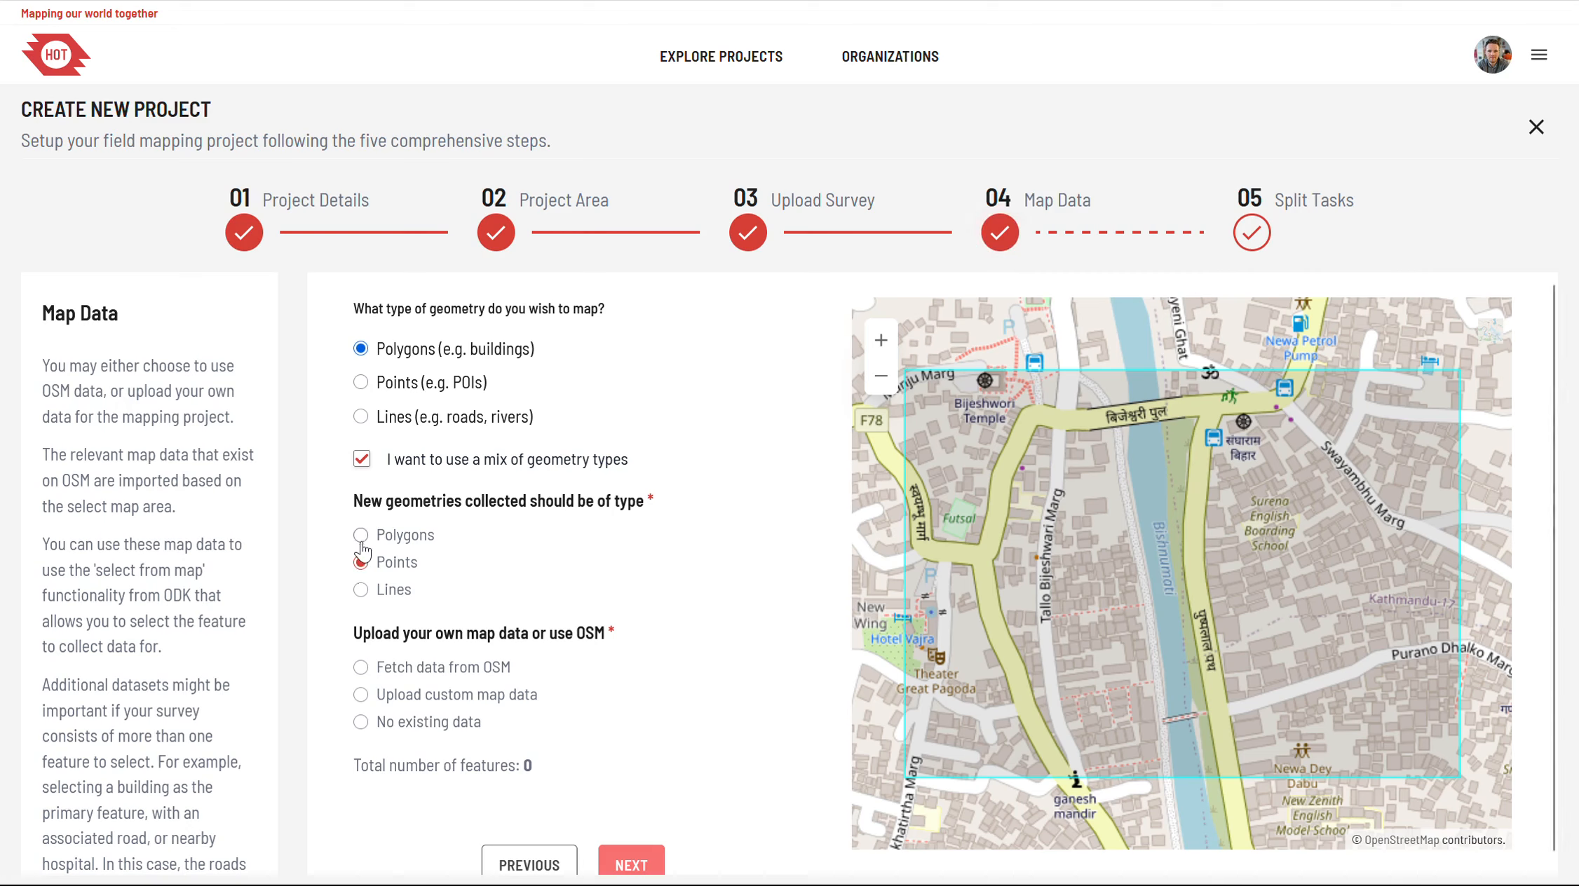
Step: Disable the mix of geometry types and upload kathmandu_extract.geojson as custom map data
{"action": "left_click", "coordinate": [361, 459]}
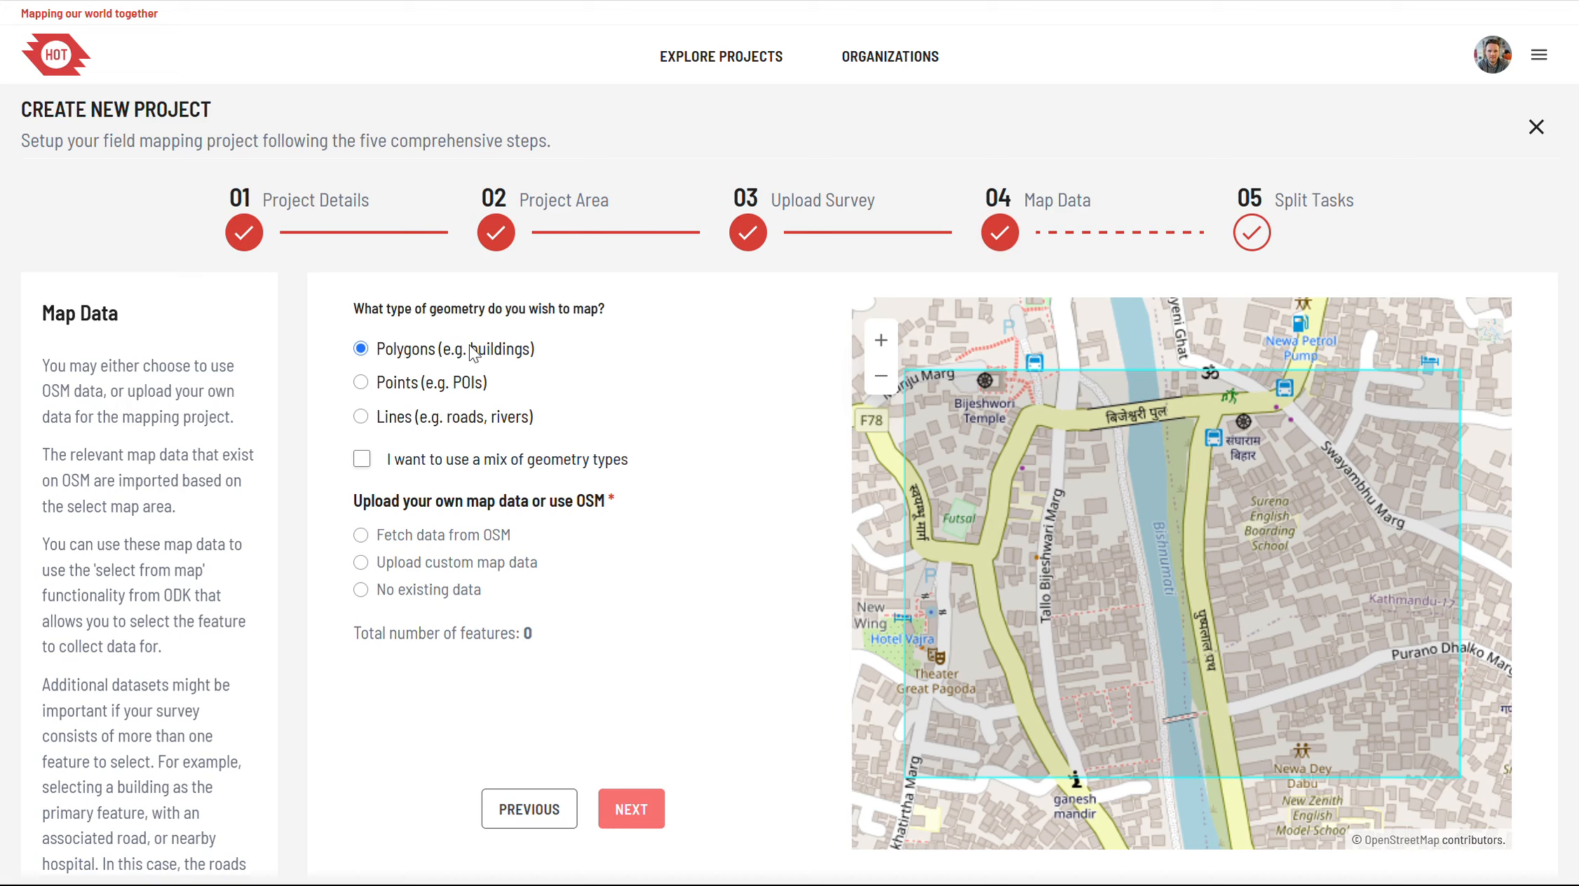
{"action": "left_click", "coordinate": [430, 570]}
{"action": "left_click", "coordinate": [551, 689]}
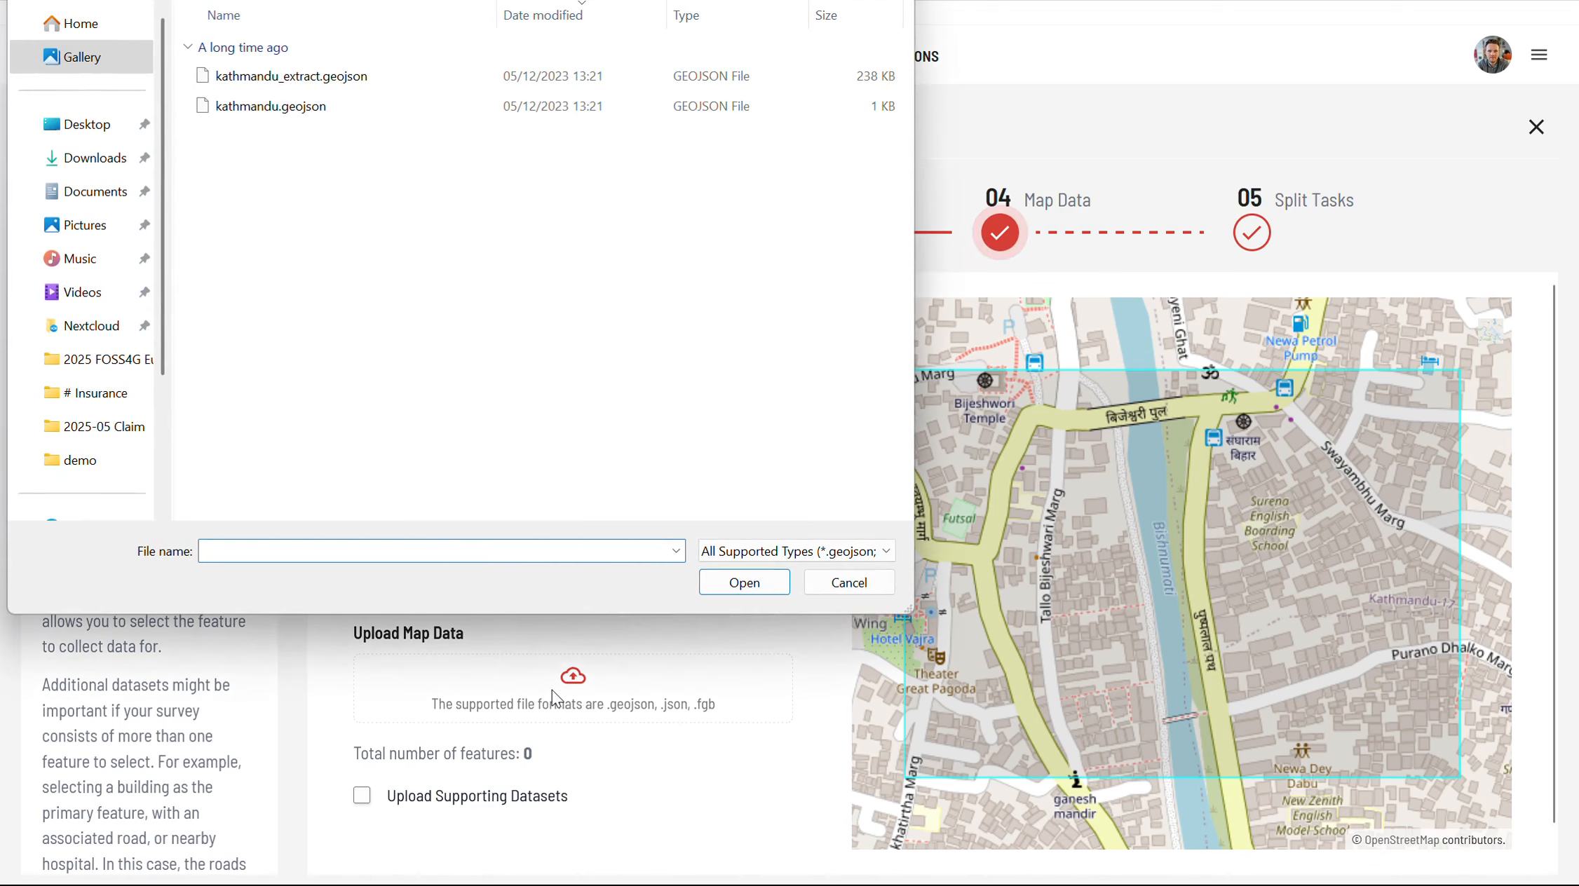
{"action": "left_click", "coordinate": [354, 77]}
{"action": "left_click", "coordinate": [741, 586]}
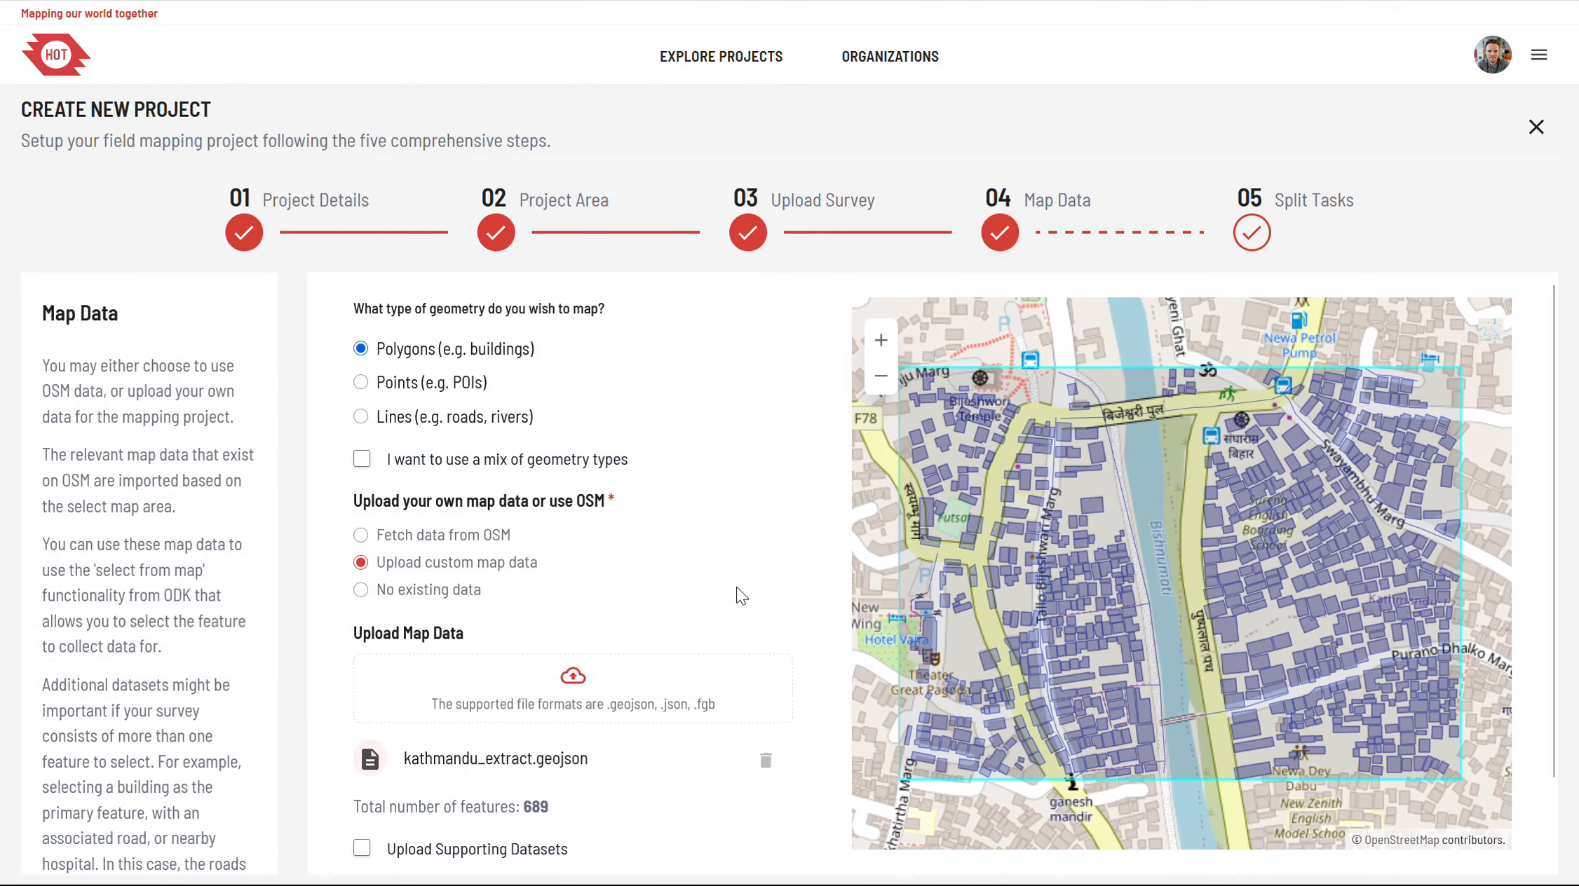
{"action": "scroll", "coordinate": [715, 618], "scroll_direction": "down", "scroll_amount": 2}
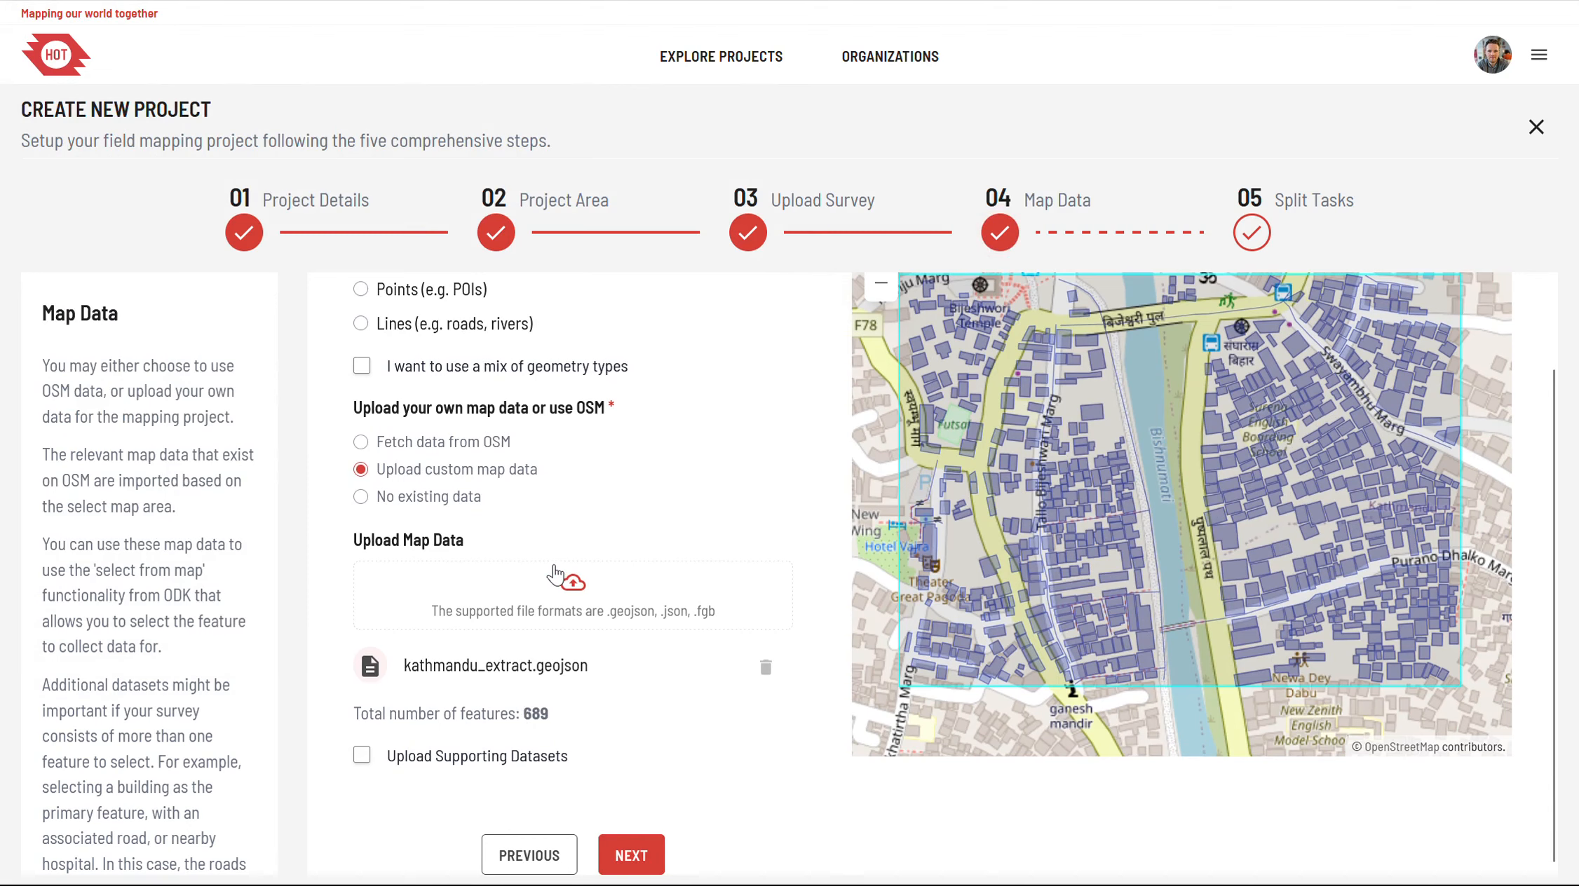
Step: Remove the uploaded kathmandu_extract.geojson and choose to fetch the map data from OSM instead
{"action": "left_click", "coordinate": [398, 447]}
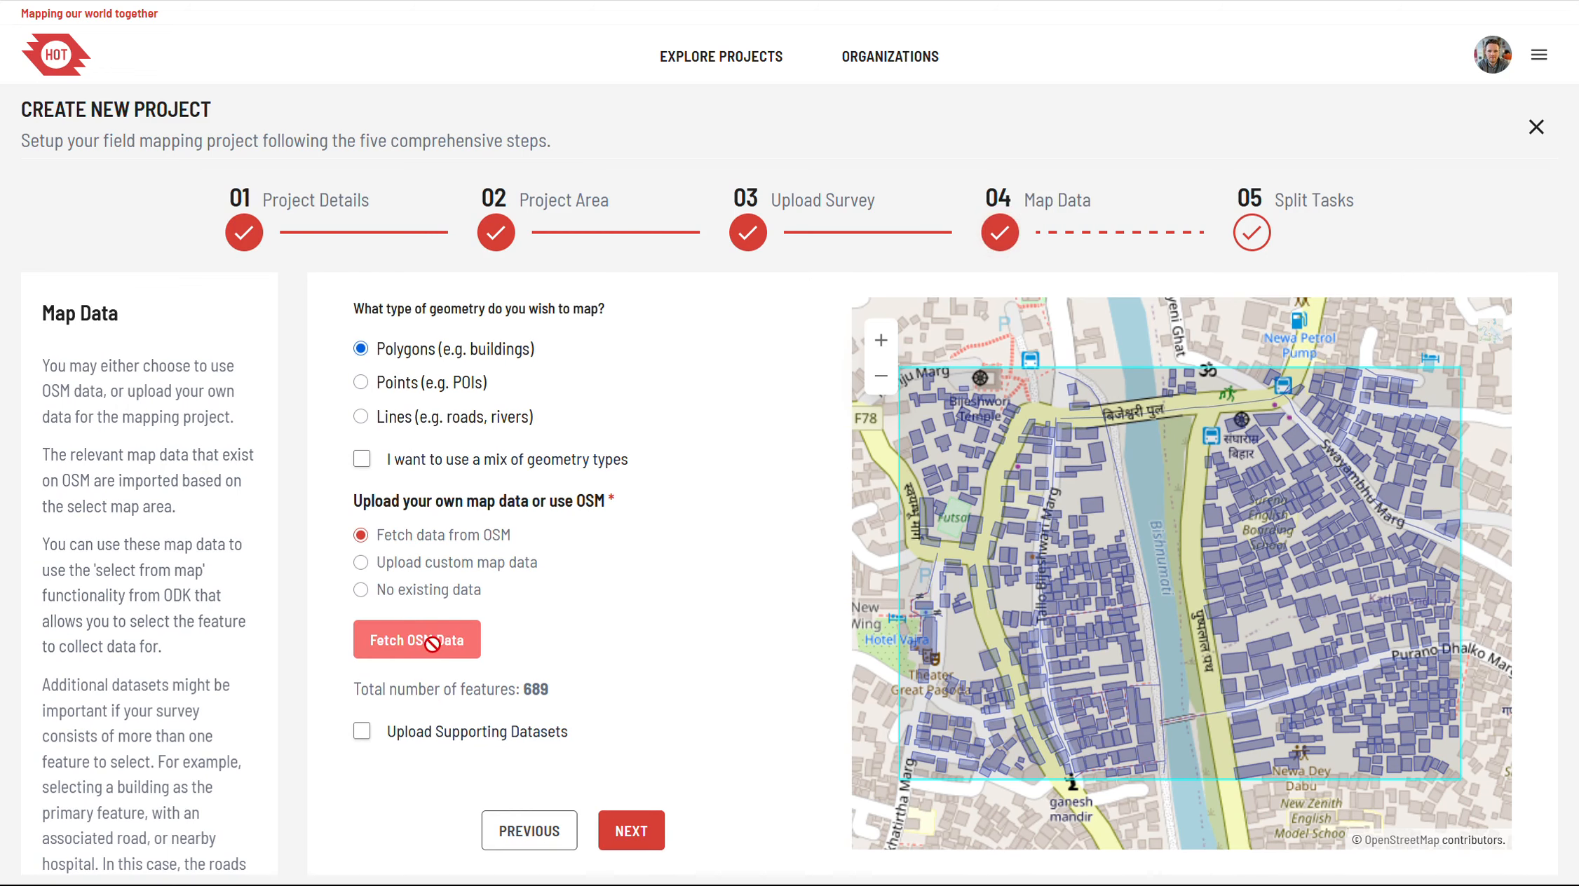
{"action": "left_click", "coordinate": [390, 569]}
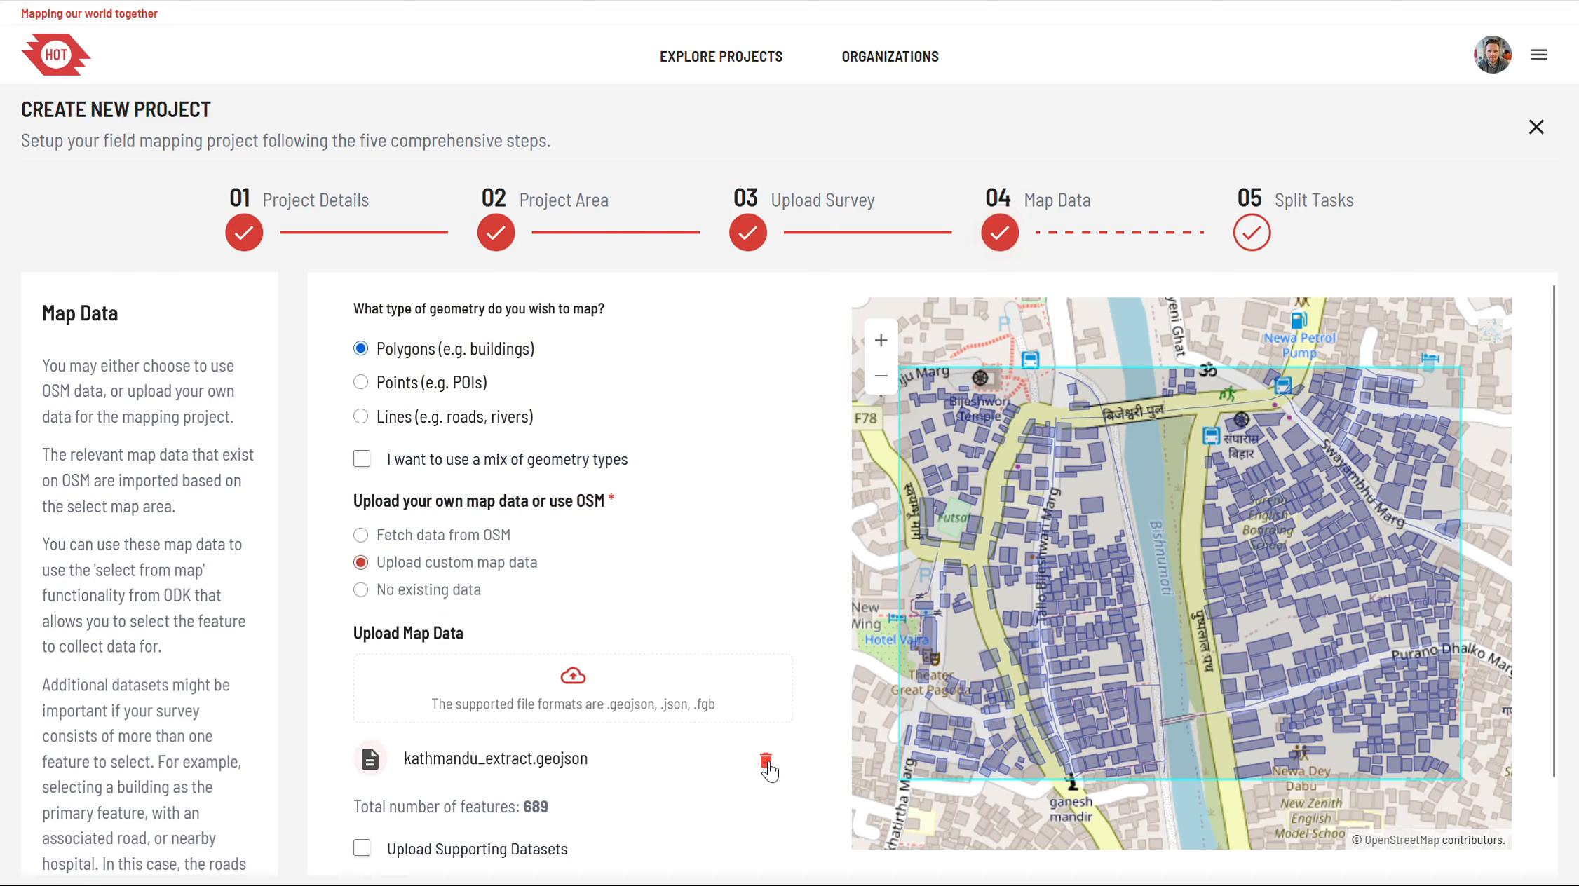
{"action": "left_click", "coordinate": [767, 762]}
{"action": "left_click", "coordinate": [394, 537]}
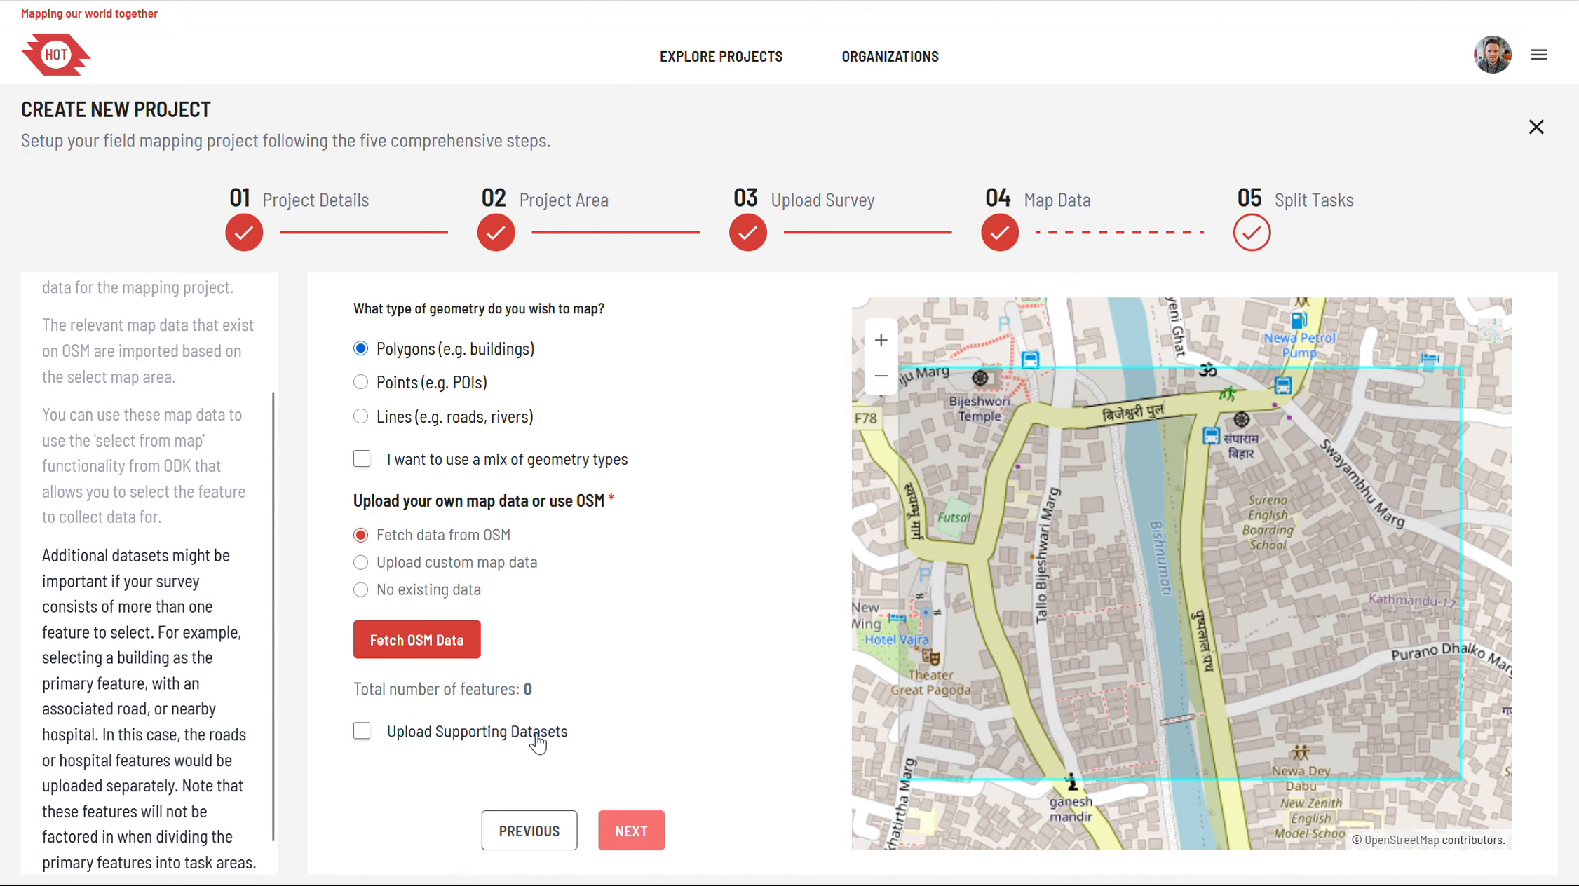
Step: Go back to the survey stage to check that OSM Buildings is the chosen form, and return to the map data stage
{"action": "left_click", "coordinate": [527, 832]}
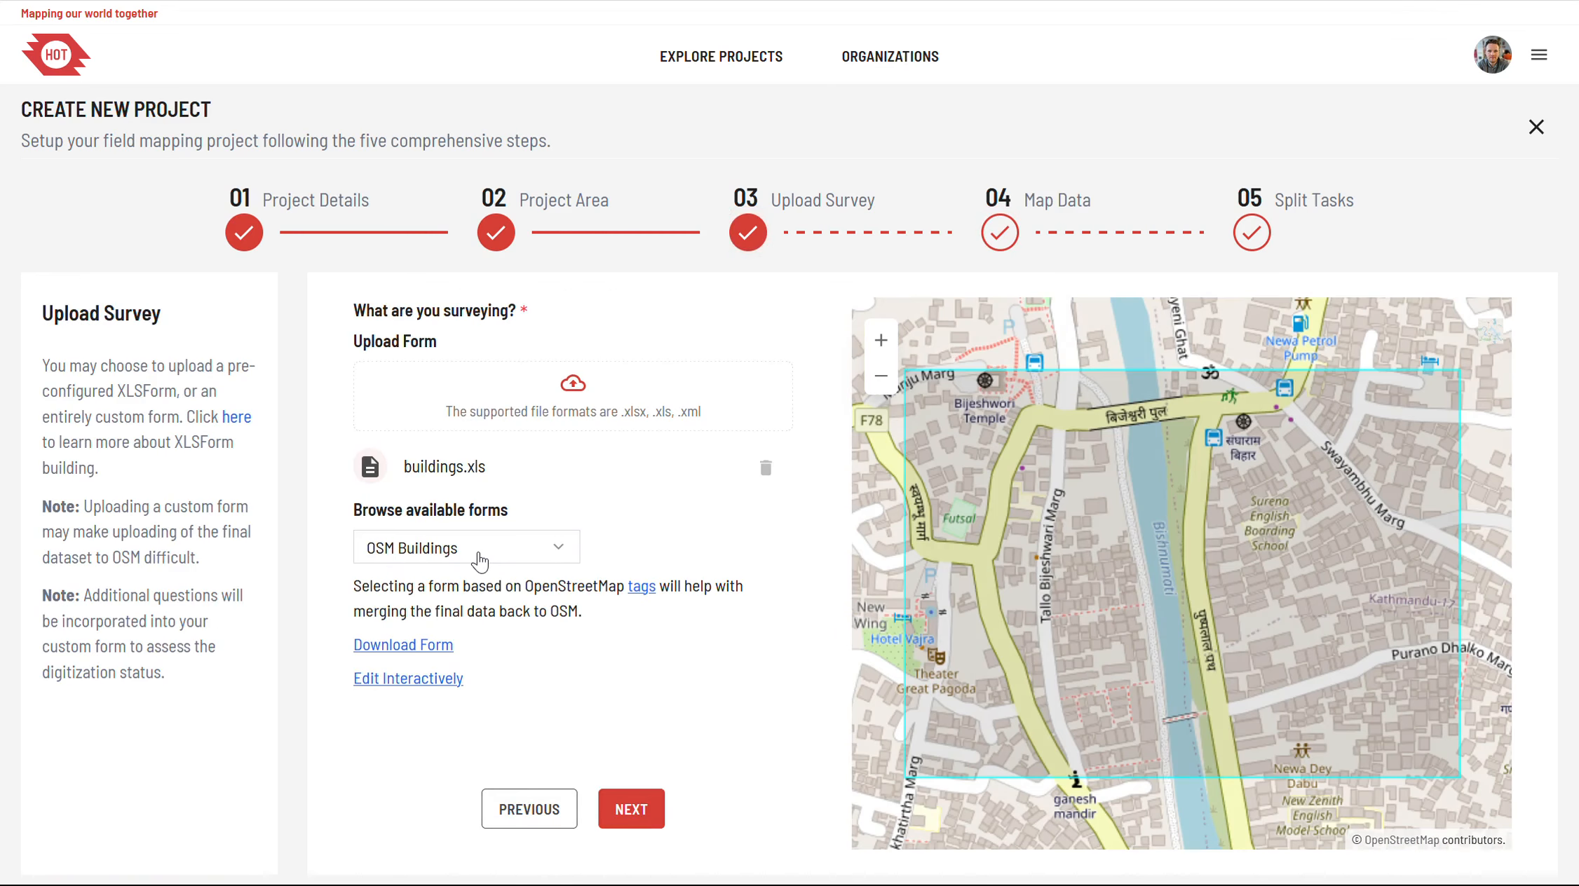
{"action": "left_click", "coordinate": [480, 560]}
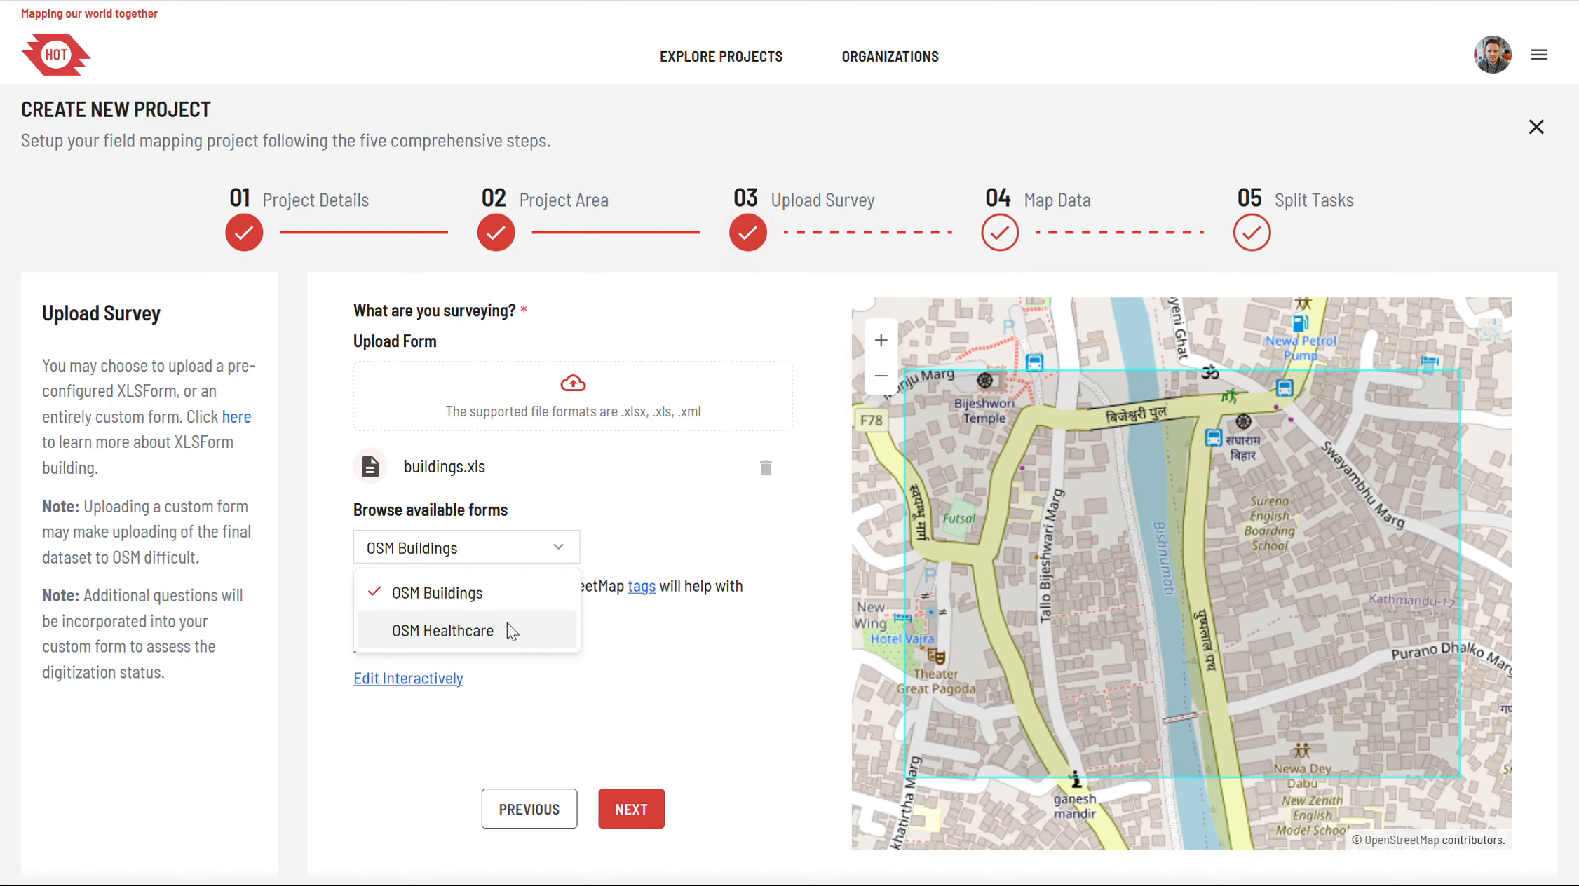
{"action": "left_click", "coordinate": [475, 597]}
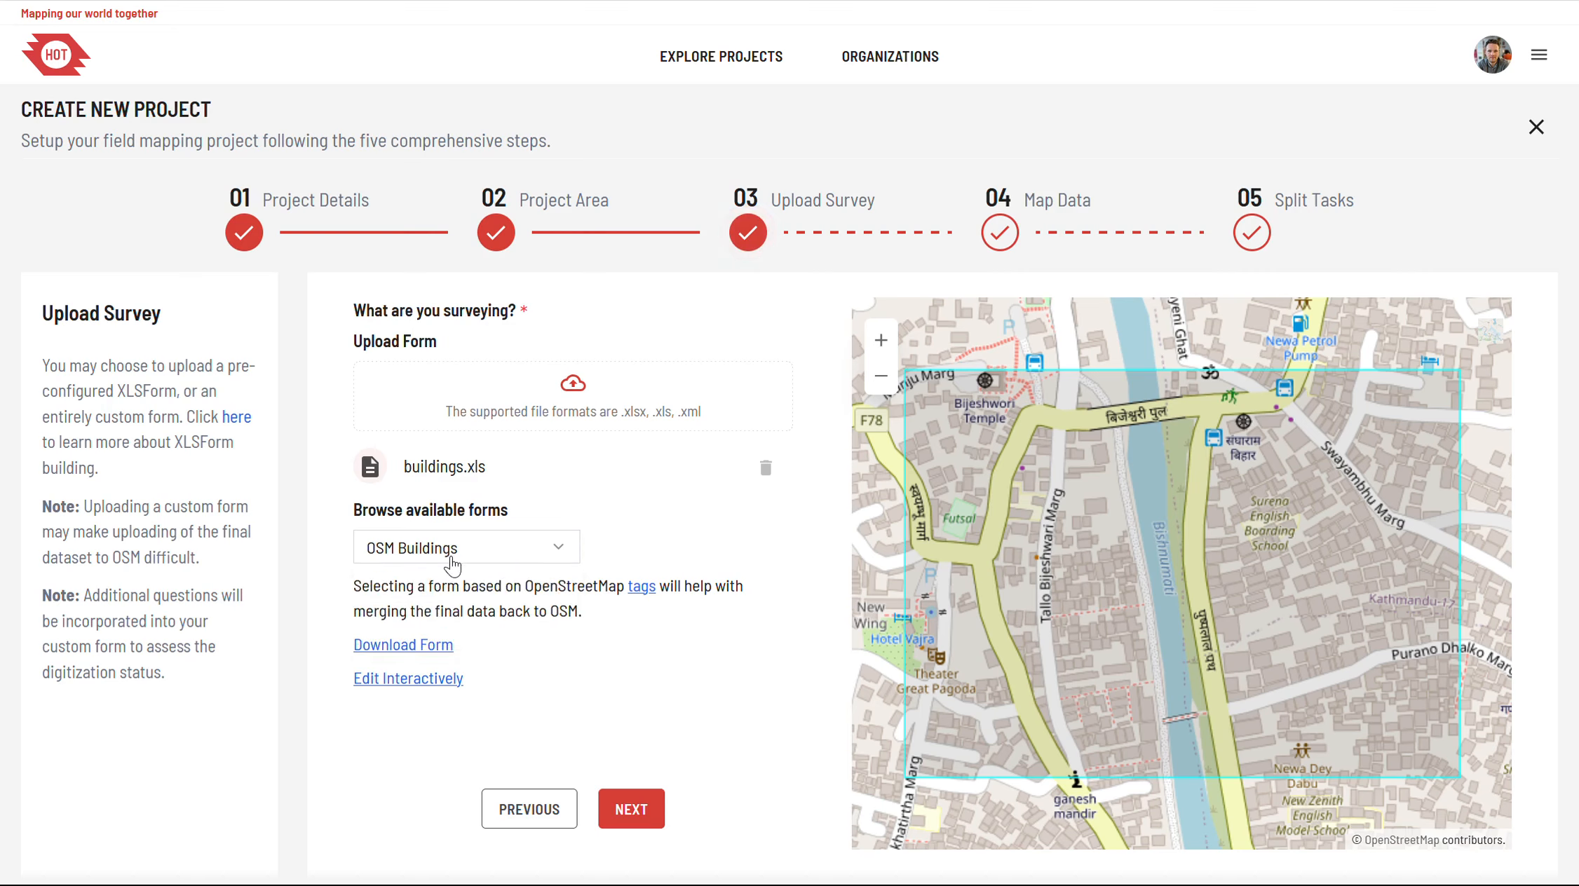
{"action": "left_click", "coordinate": [648, 812]}
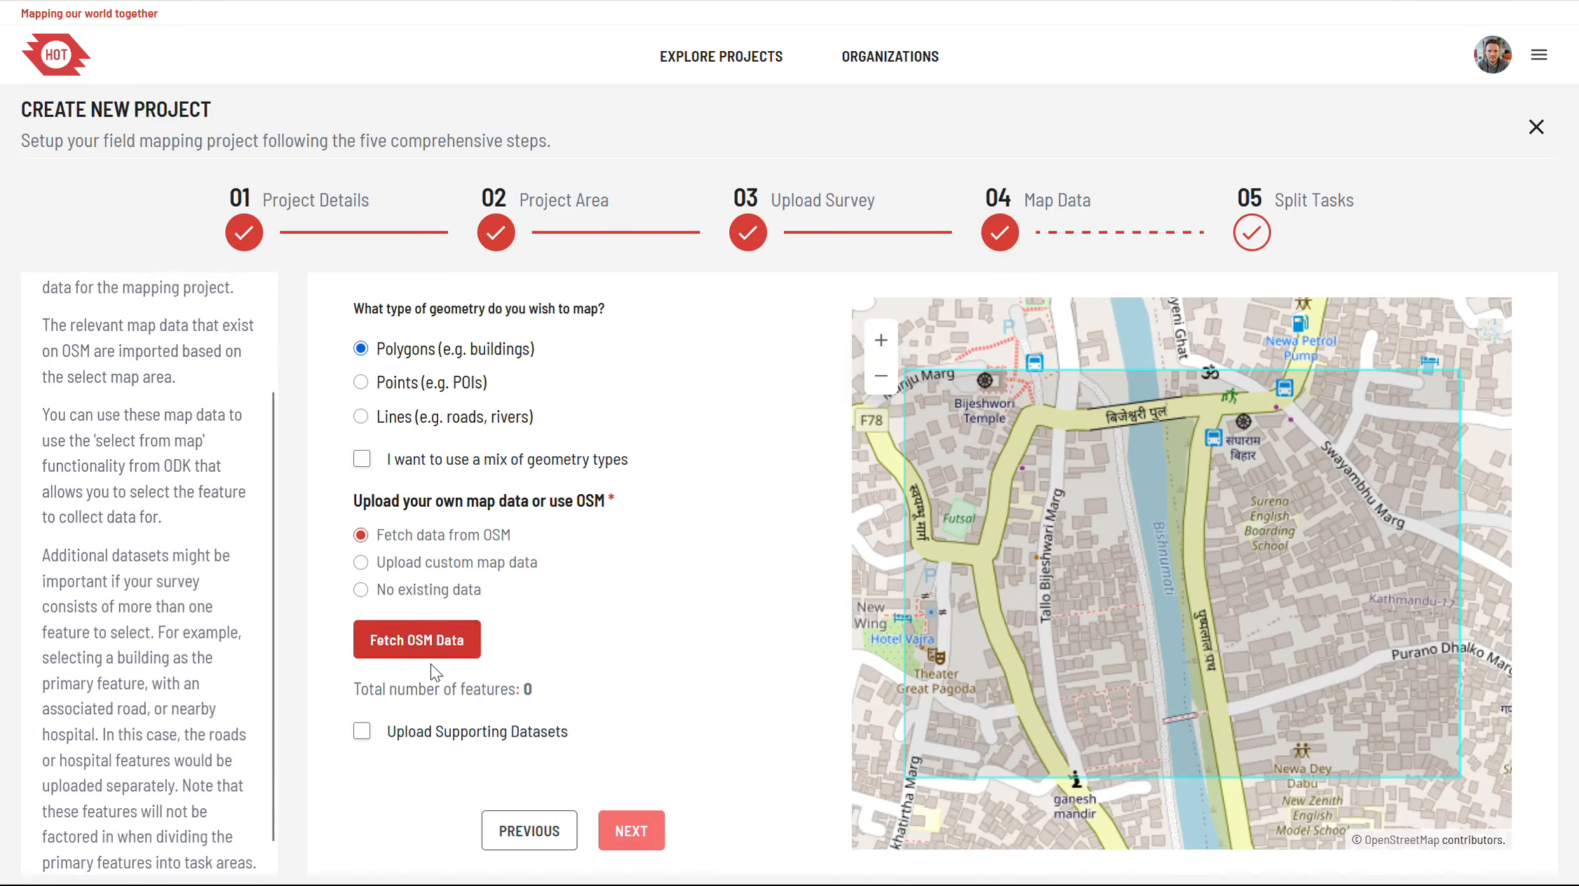
Step: Fetch the OSM polygon data for the project area
{"action": "left_click", "coordinate": [420, 639]}
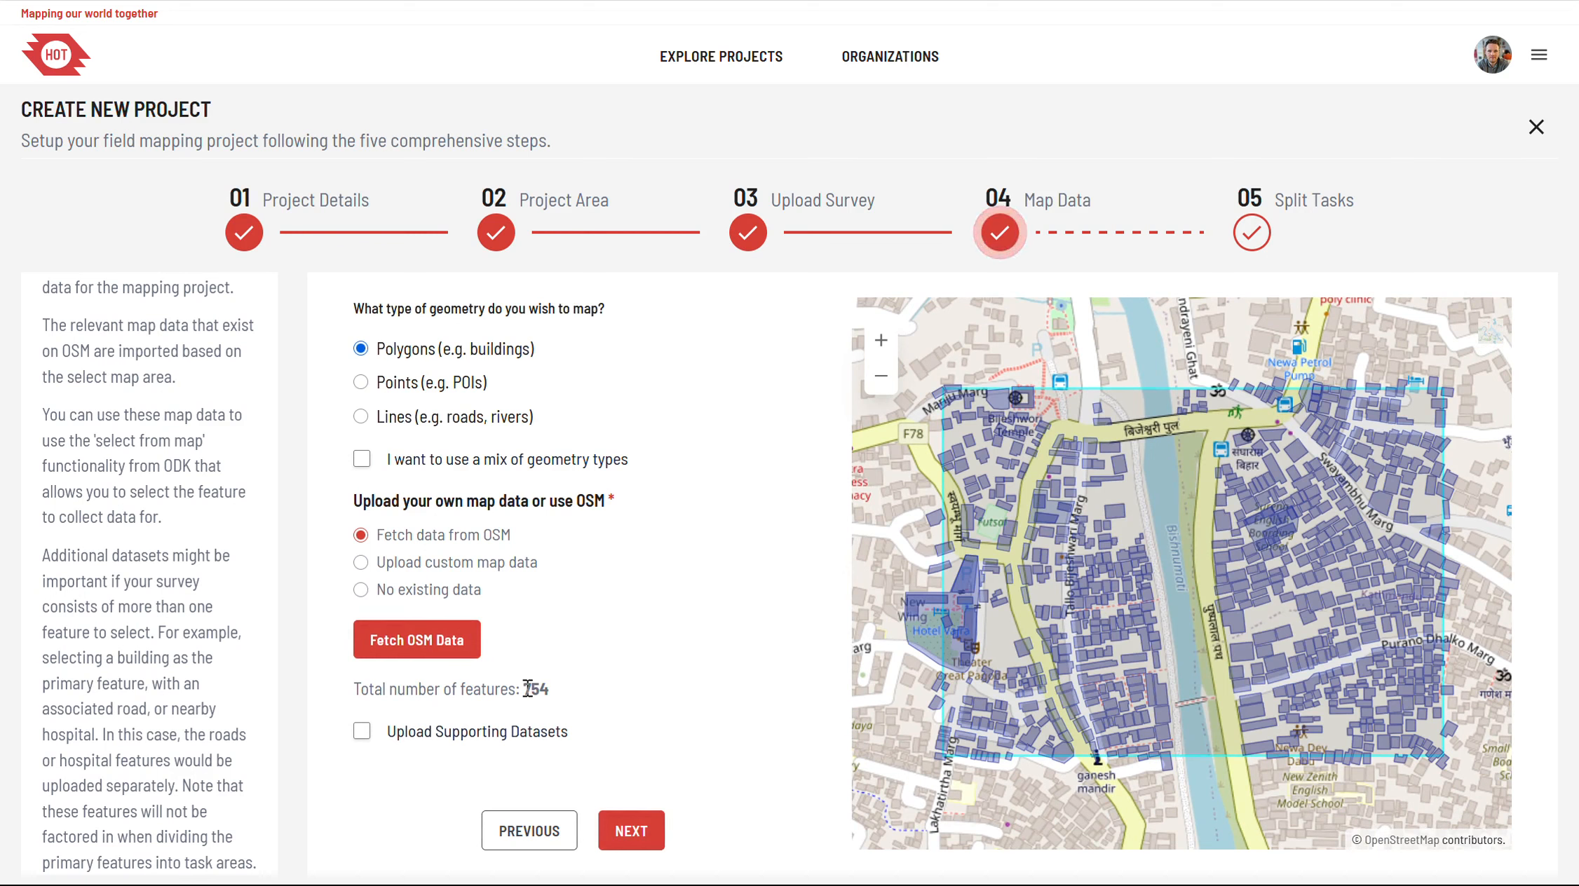
{"action": "left_click_drag", "start_coordinate": [527, 688], "coordinate": [551, 689]}
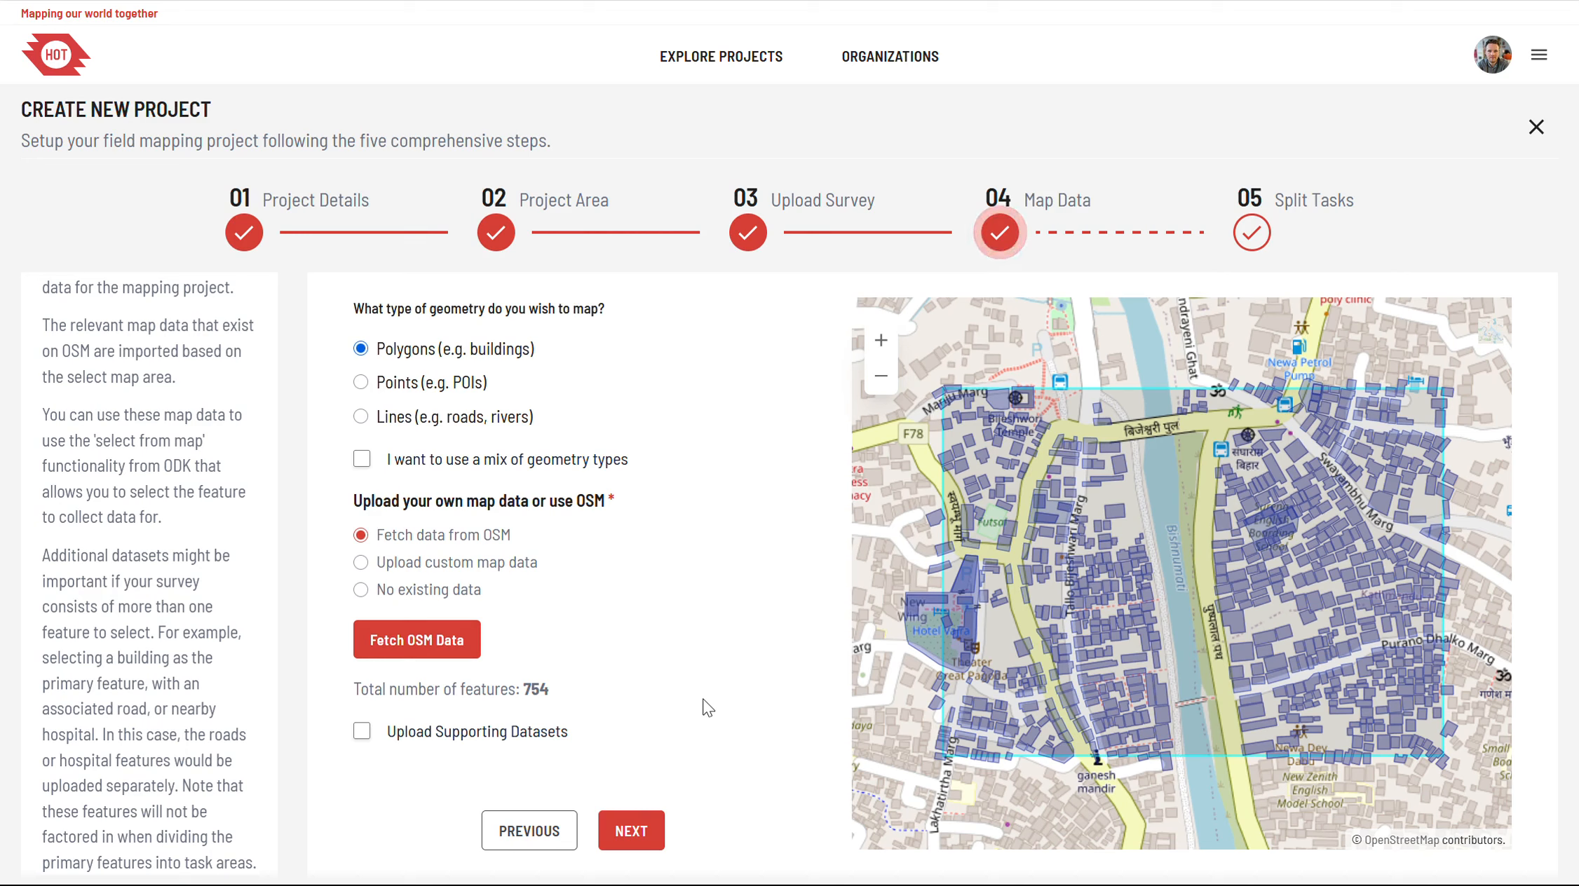
{"action": "left_click", "coordinate": [363, 734]}
{"action": "scroll", "coordinate": [366, 743], "scroll_direction": "down", "scroll_amount": 2}
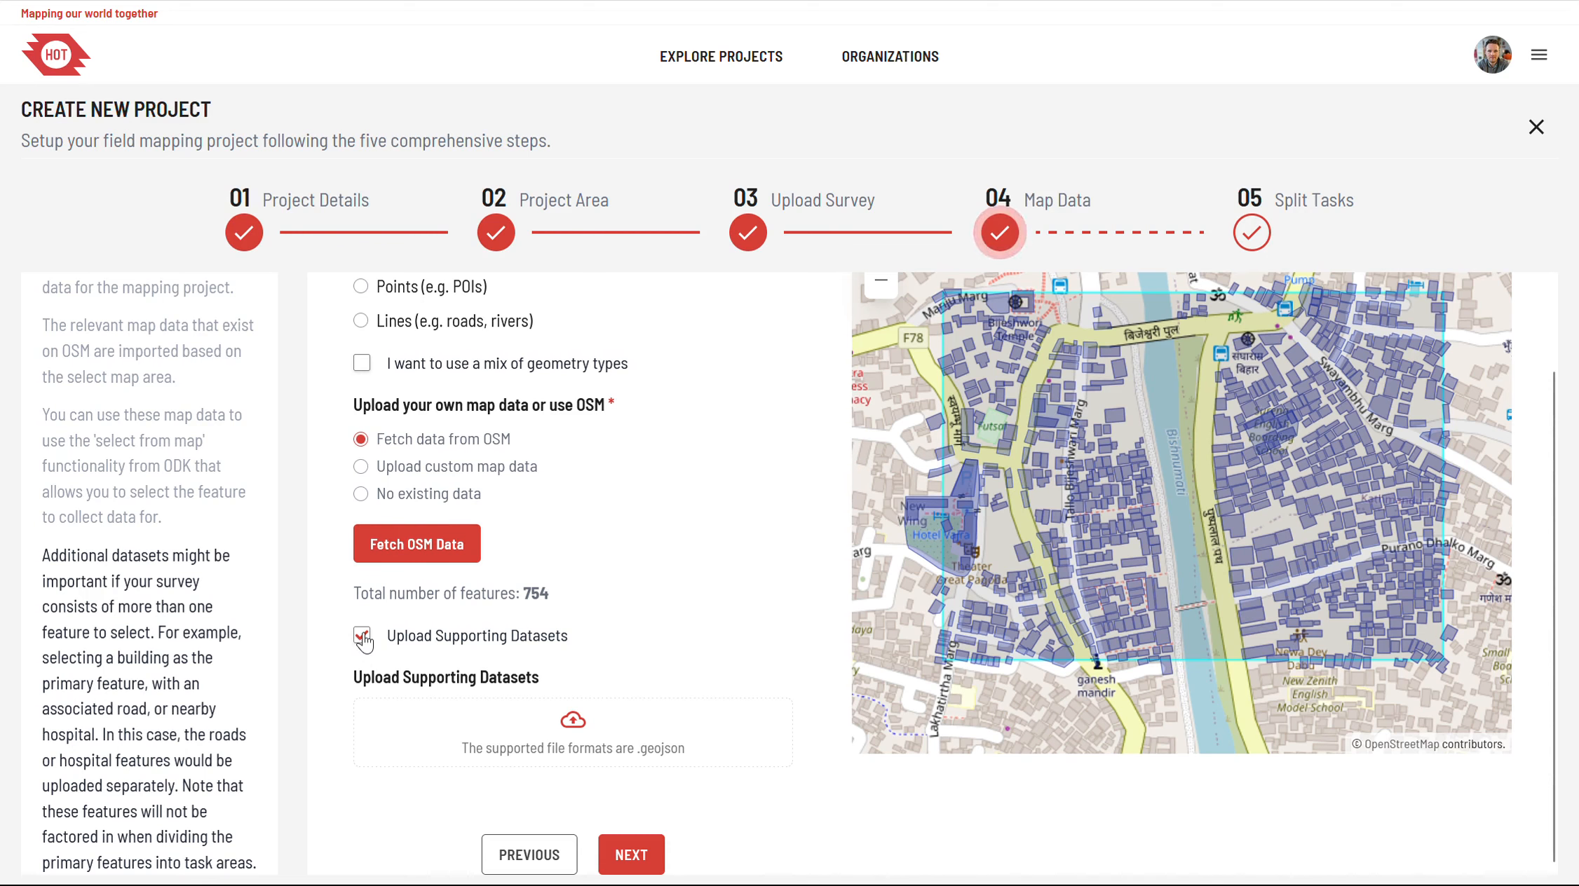
{"action": "left_click", "coordinate": [362, 637]}
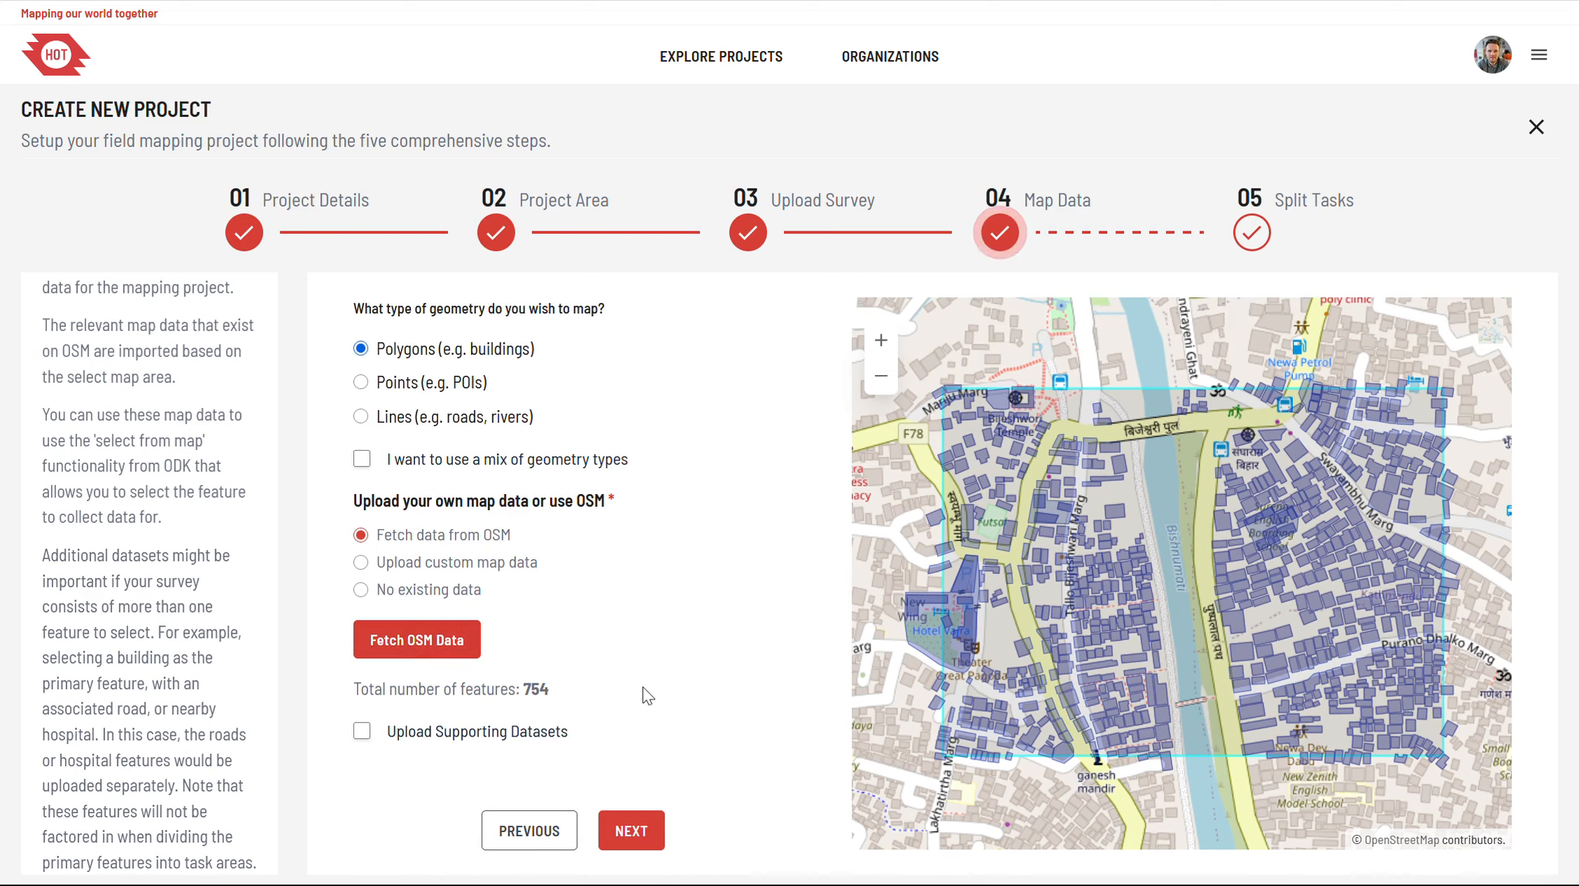
Step: Continue to the task splitting stage without any supporting datasets
{"action": "left_click", "coordinate": [634, 832]}
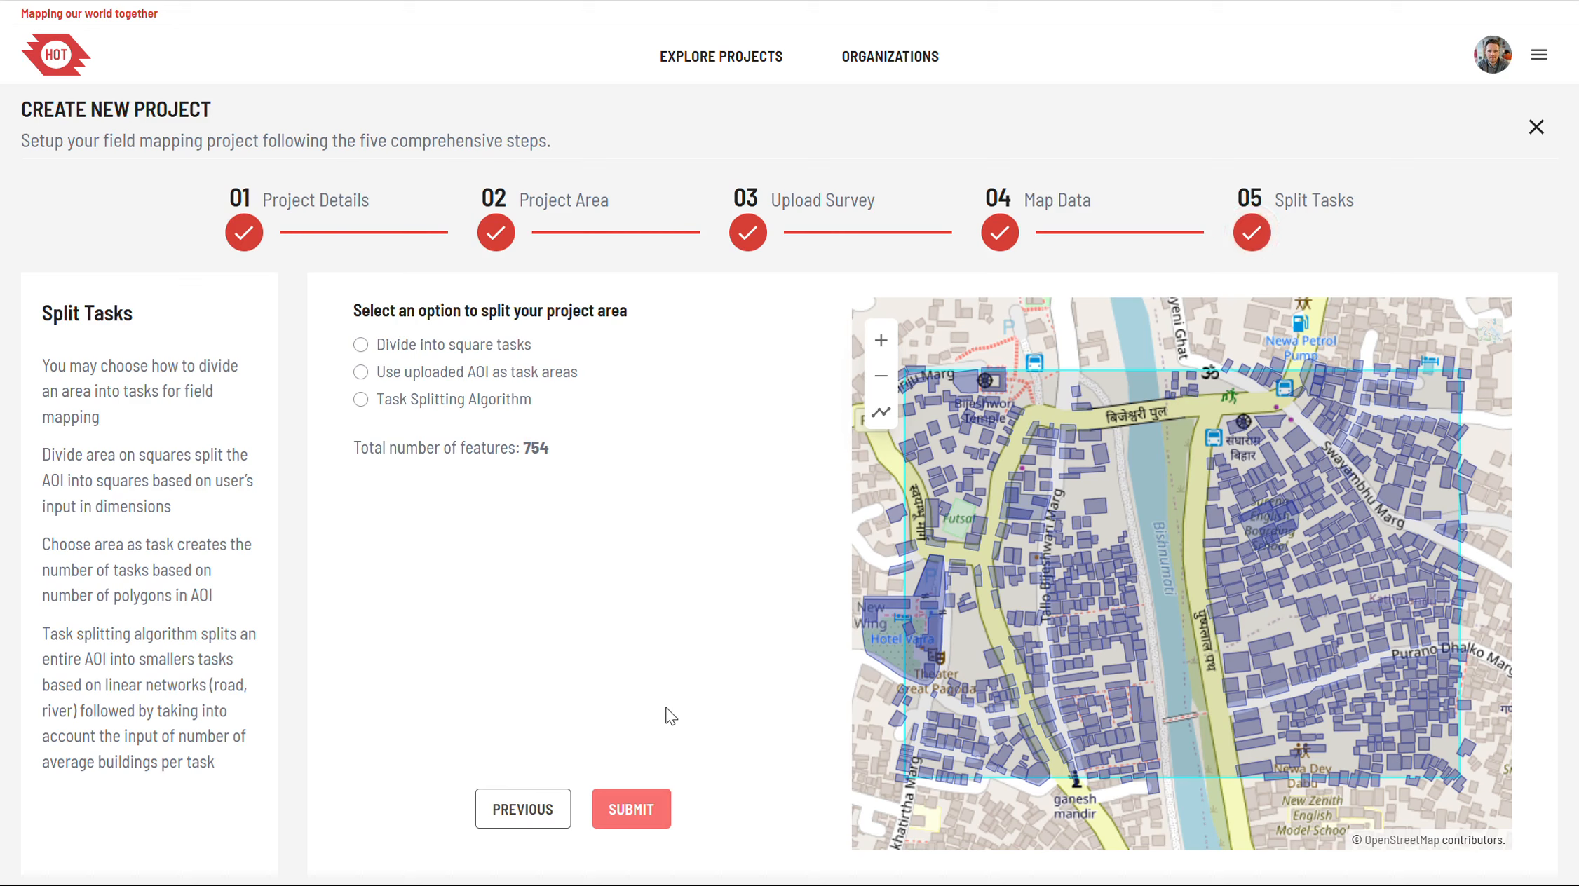
{"action": "left_click", "coordinate": [526, 807]}
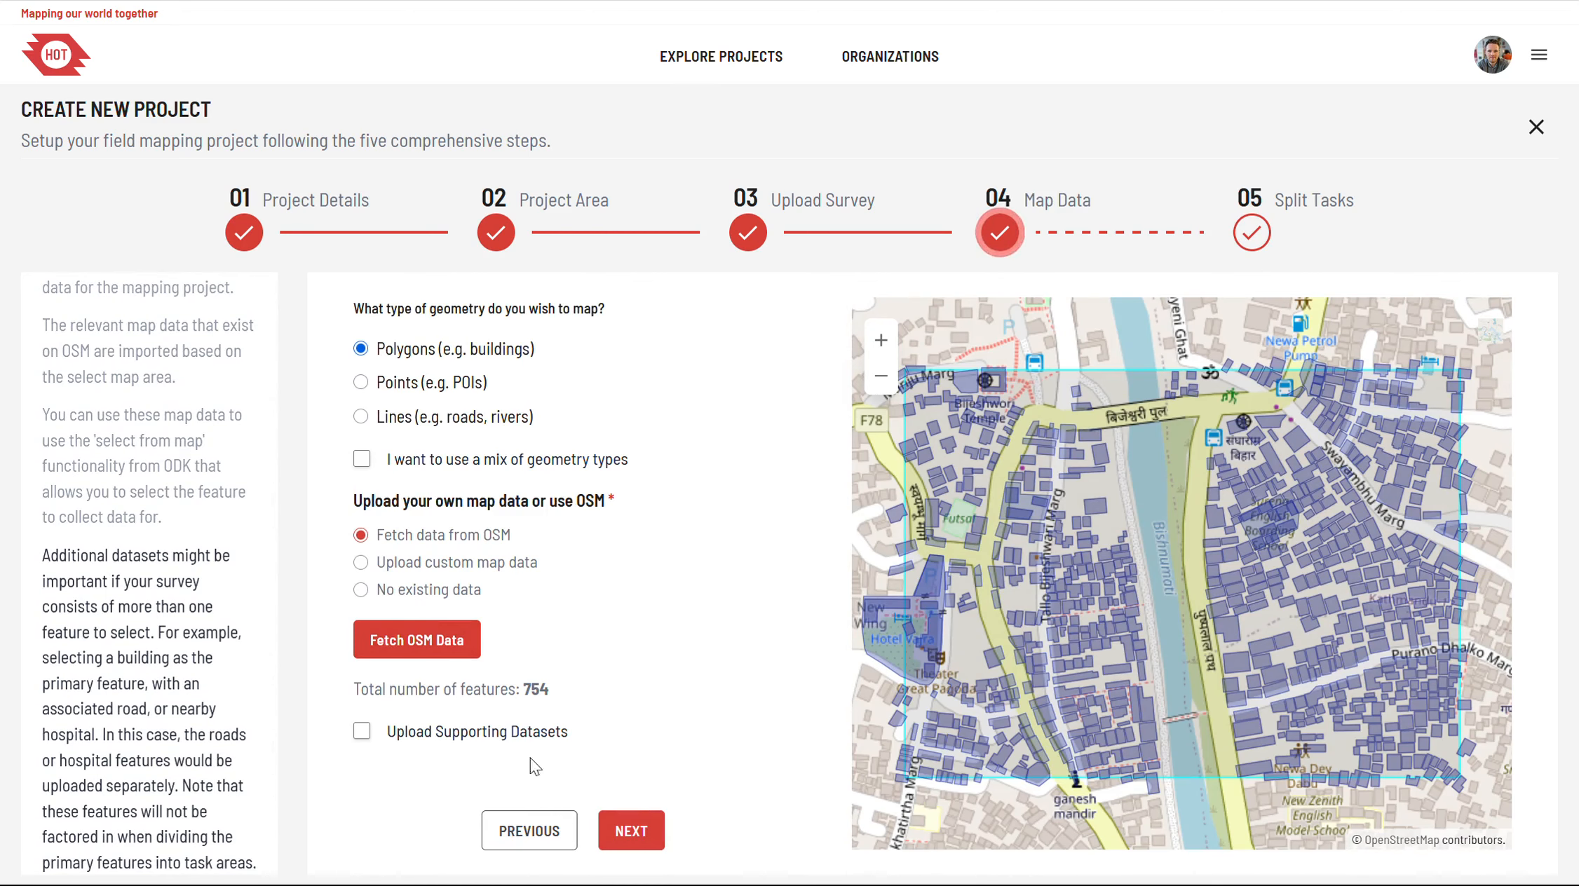
{"action": "left_click", "coordinate": [639, 834]}
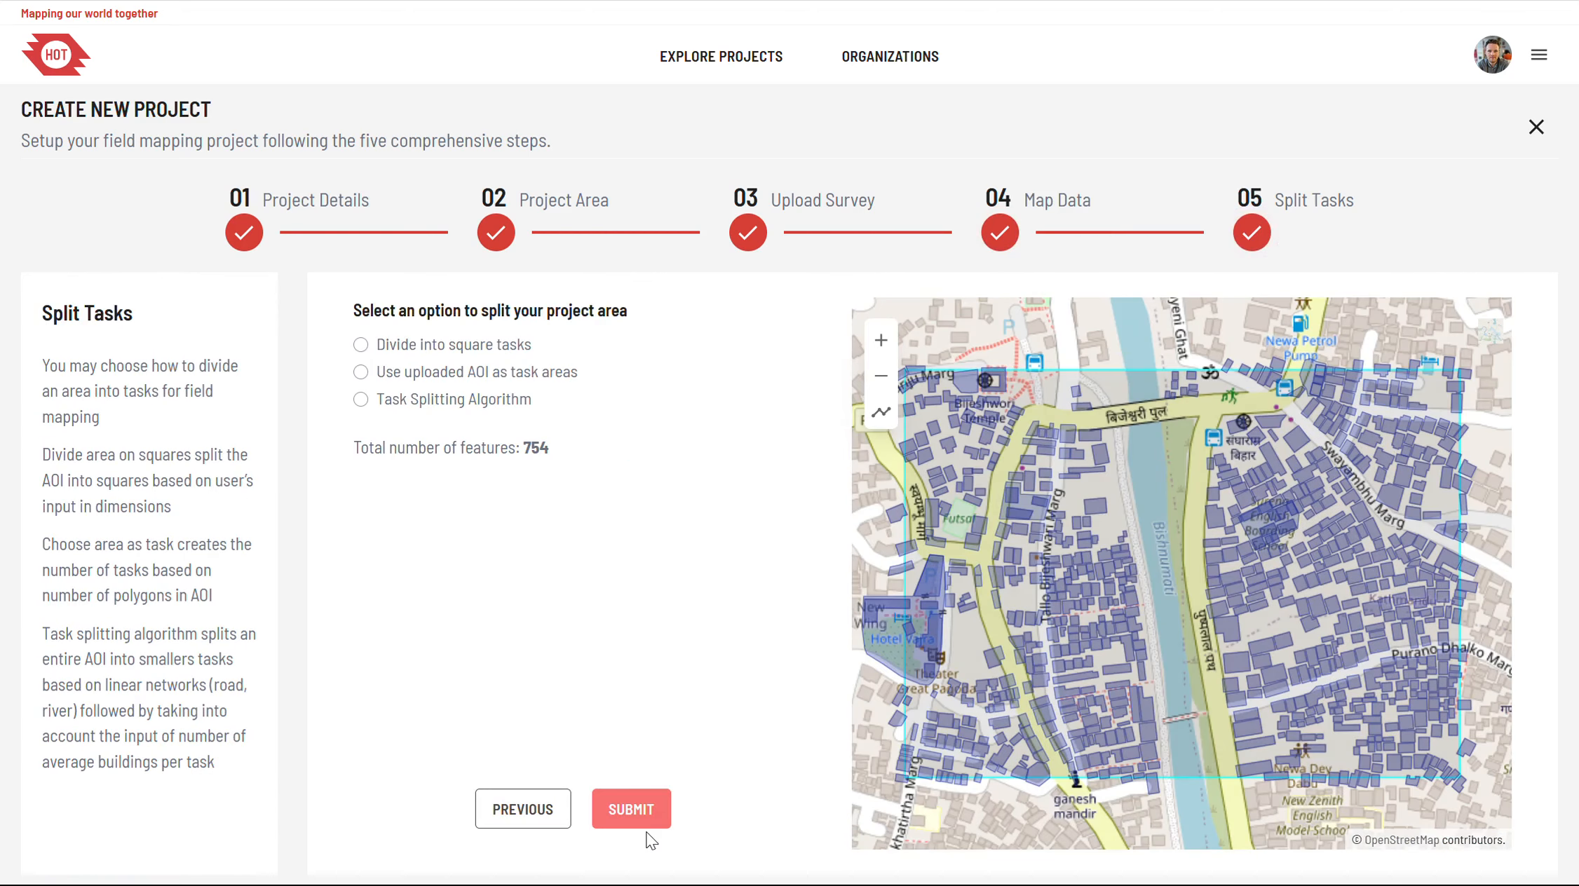
Step: Divide the project area into square tasks with a dimension of 100 metres and generate them
{"action": "left_click", "coordinate": [419, 375]}
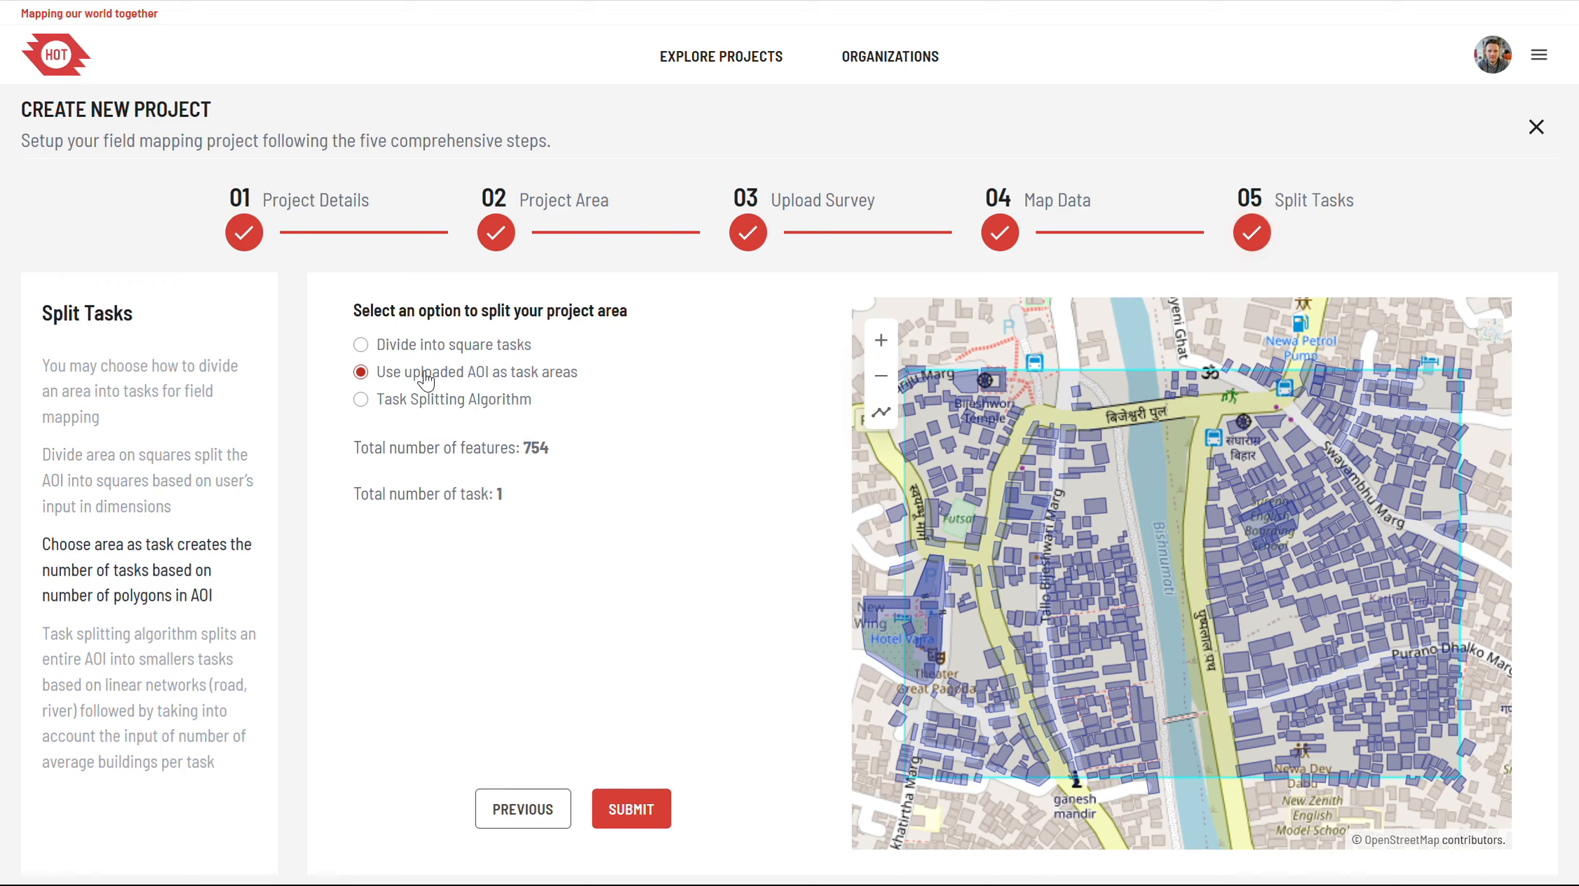
{"action": "left_click", "coordinate": [421, 358]}
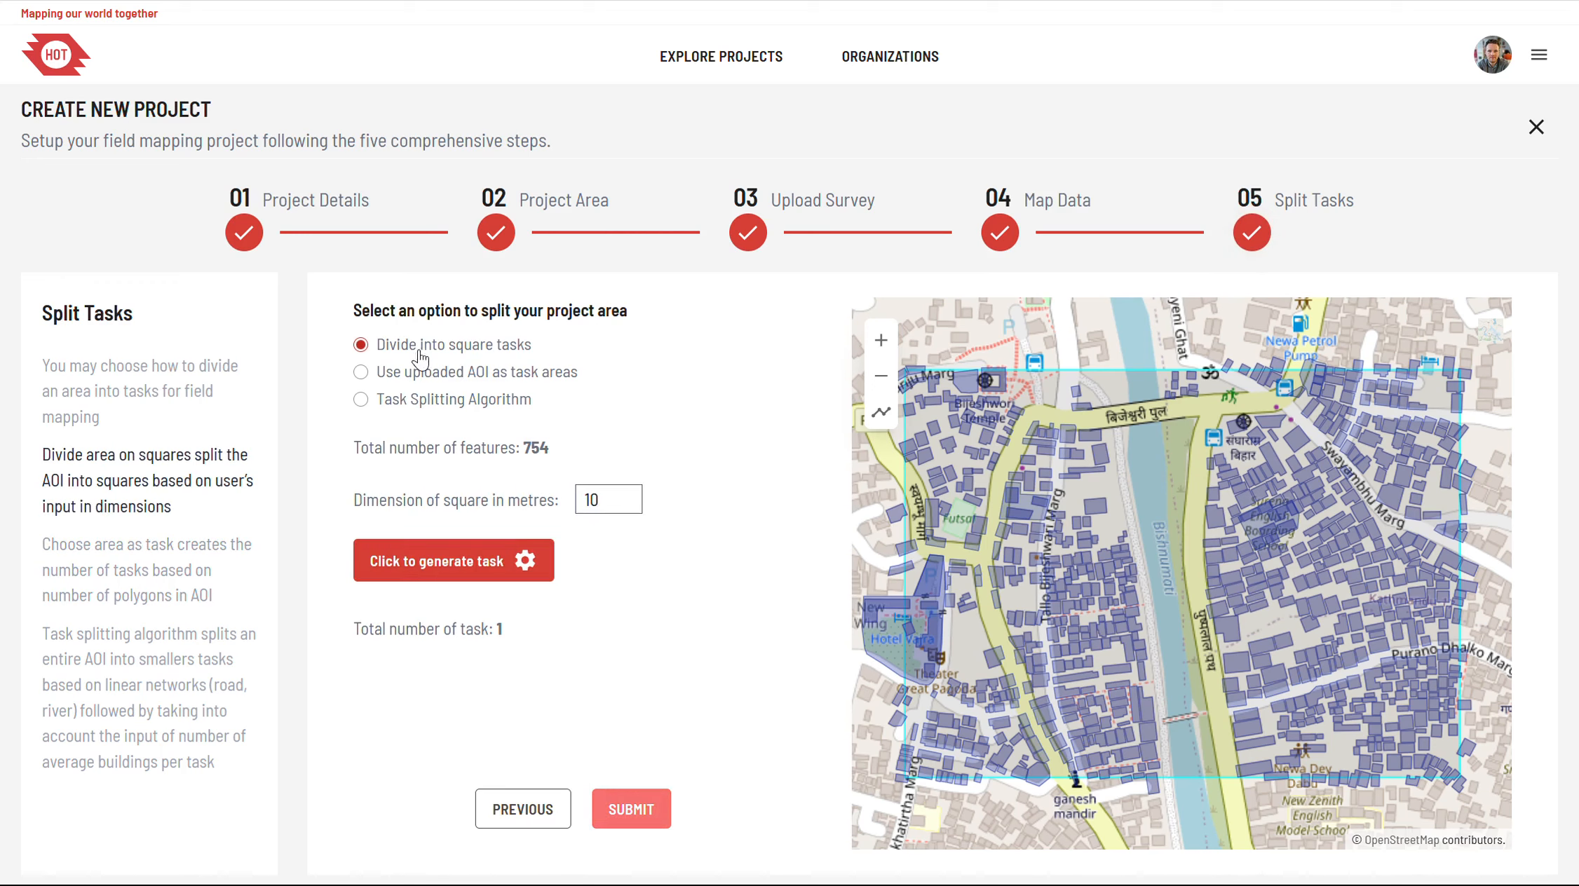
{"action": "left_click", "coordinate": [607, 499]}
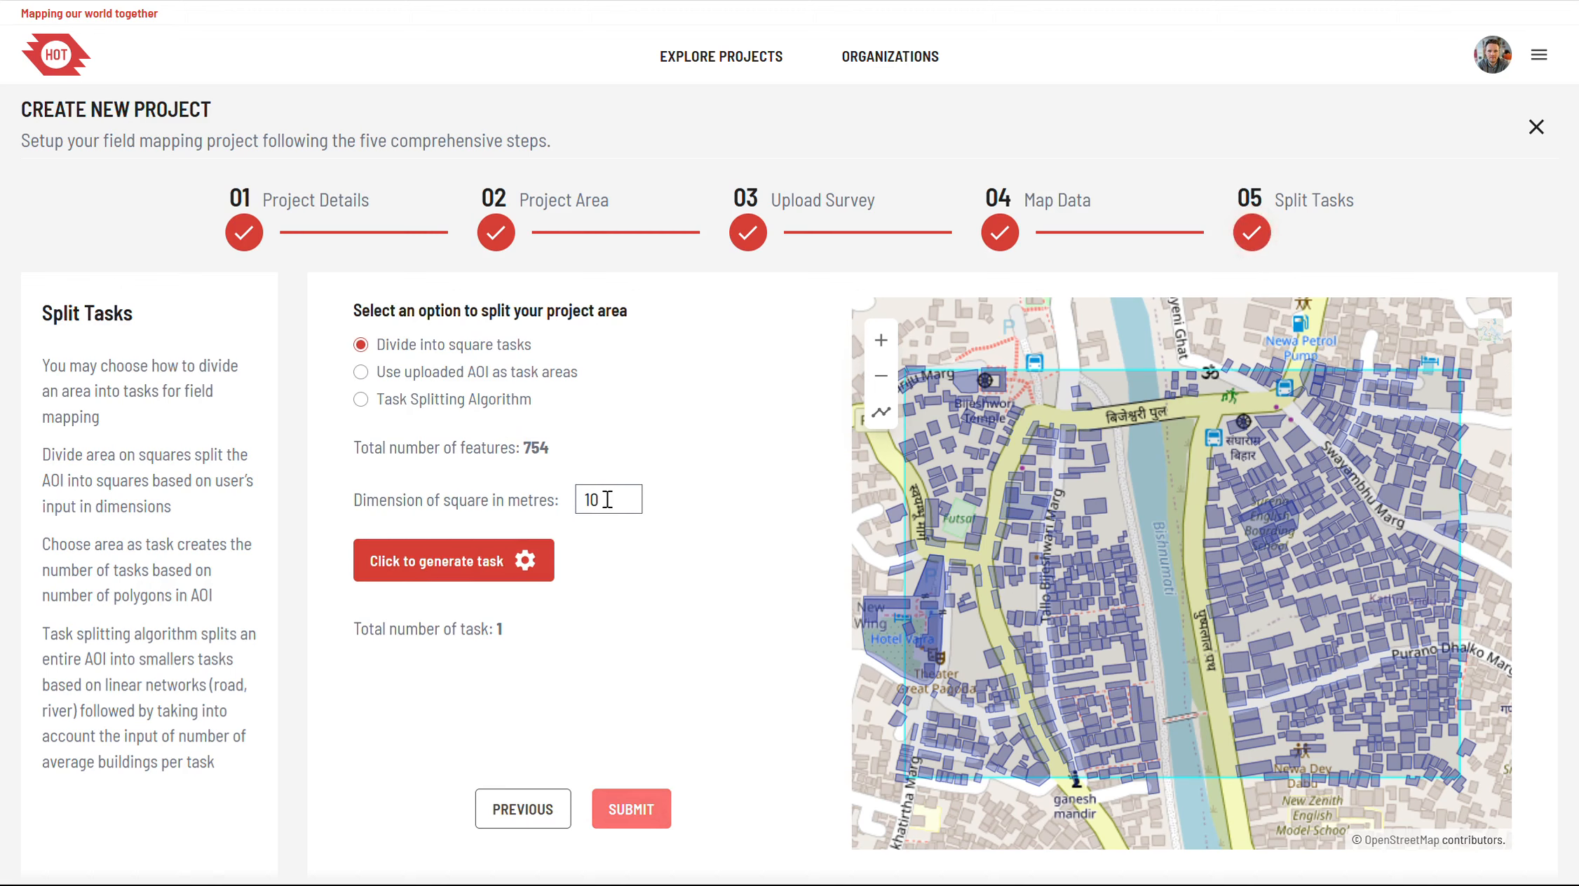
{"action": "type", "text": "0"}
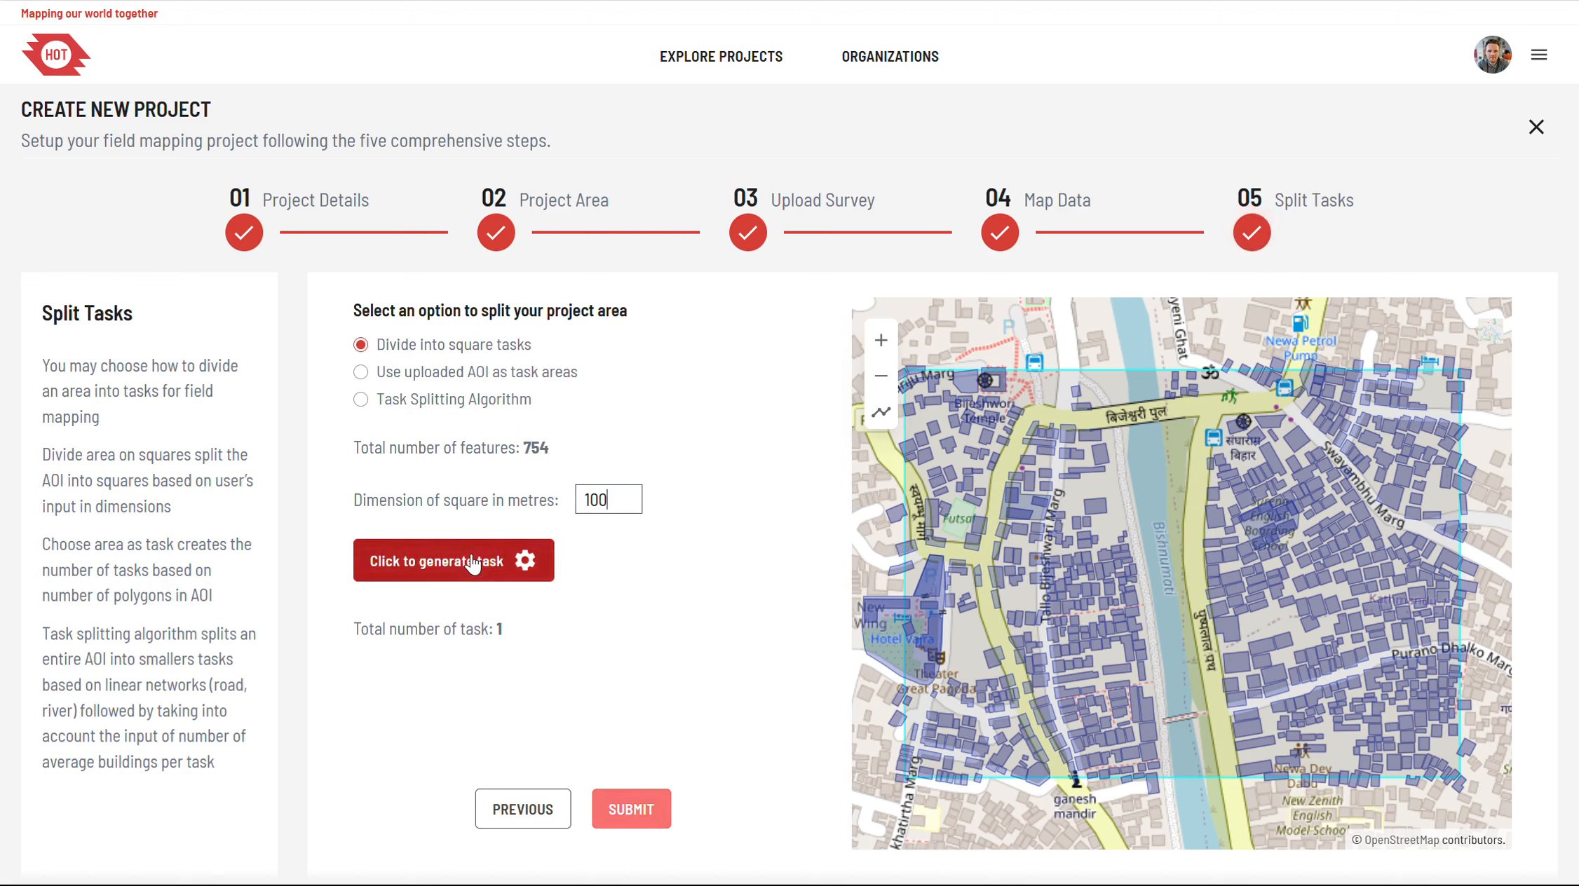
{"action": "left_click", "coordinate": [519, 560]}
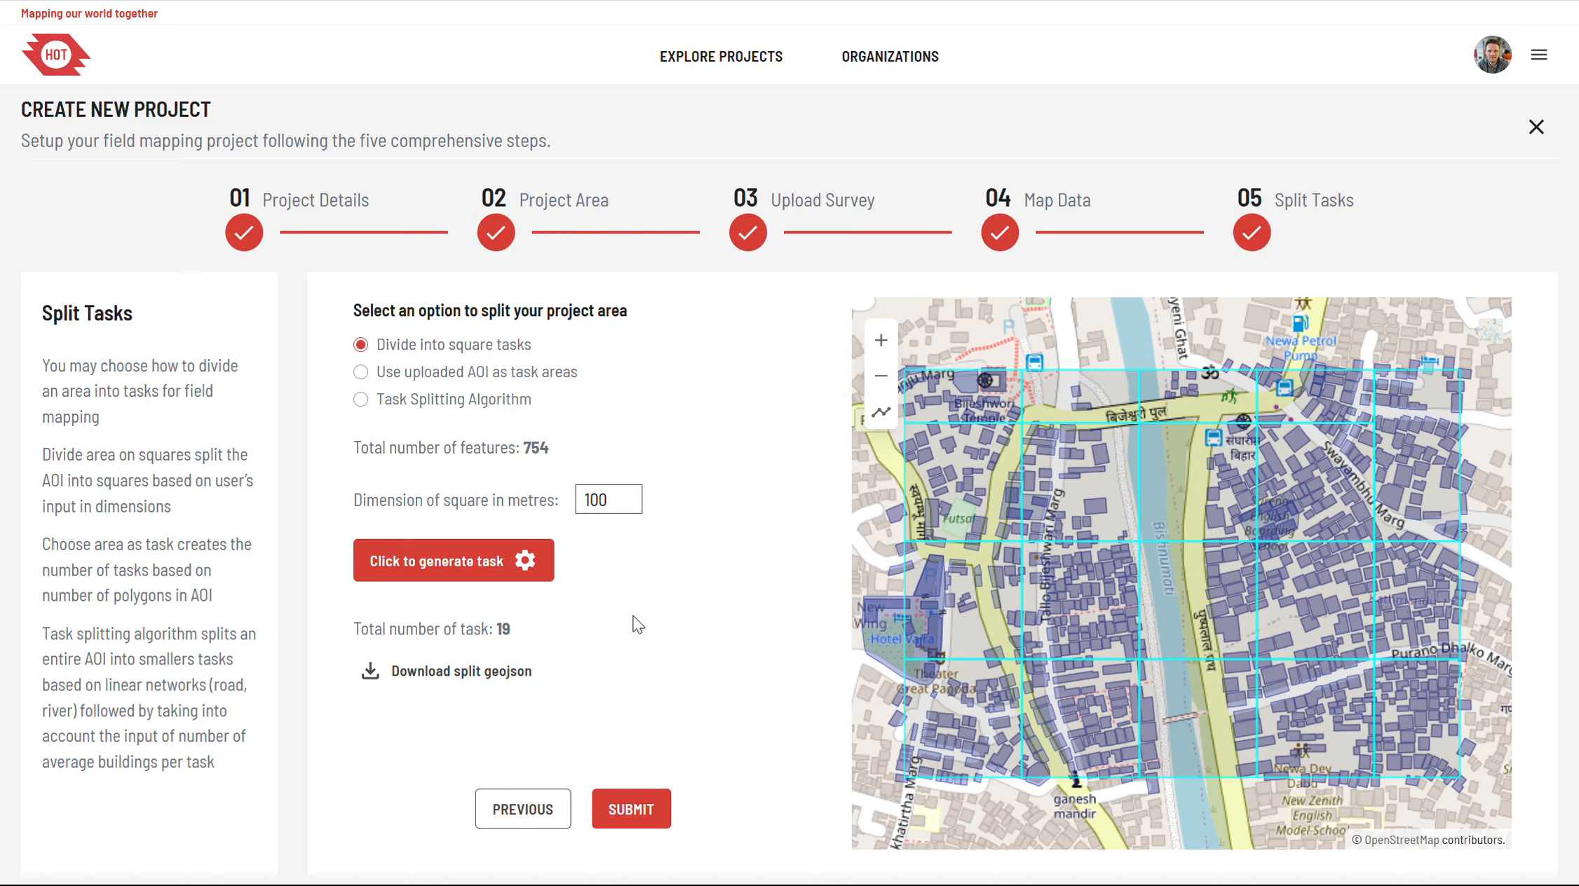
Step: Generate tasks with the Task Splitting Algorithm, using an average of 10 buildings per task
{"action": "left_click", "coordinate": [422, 405]}
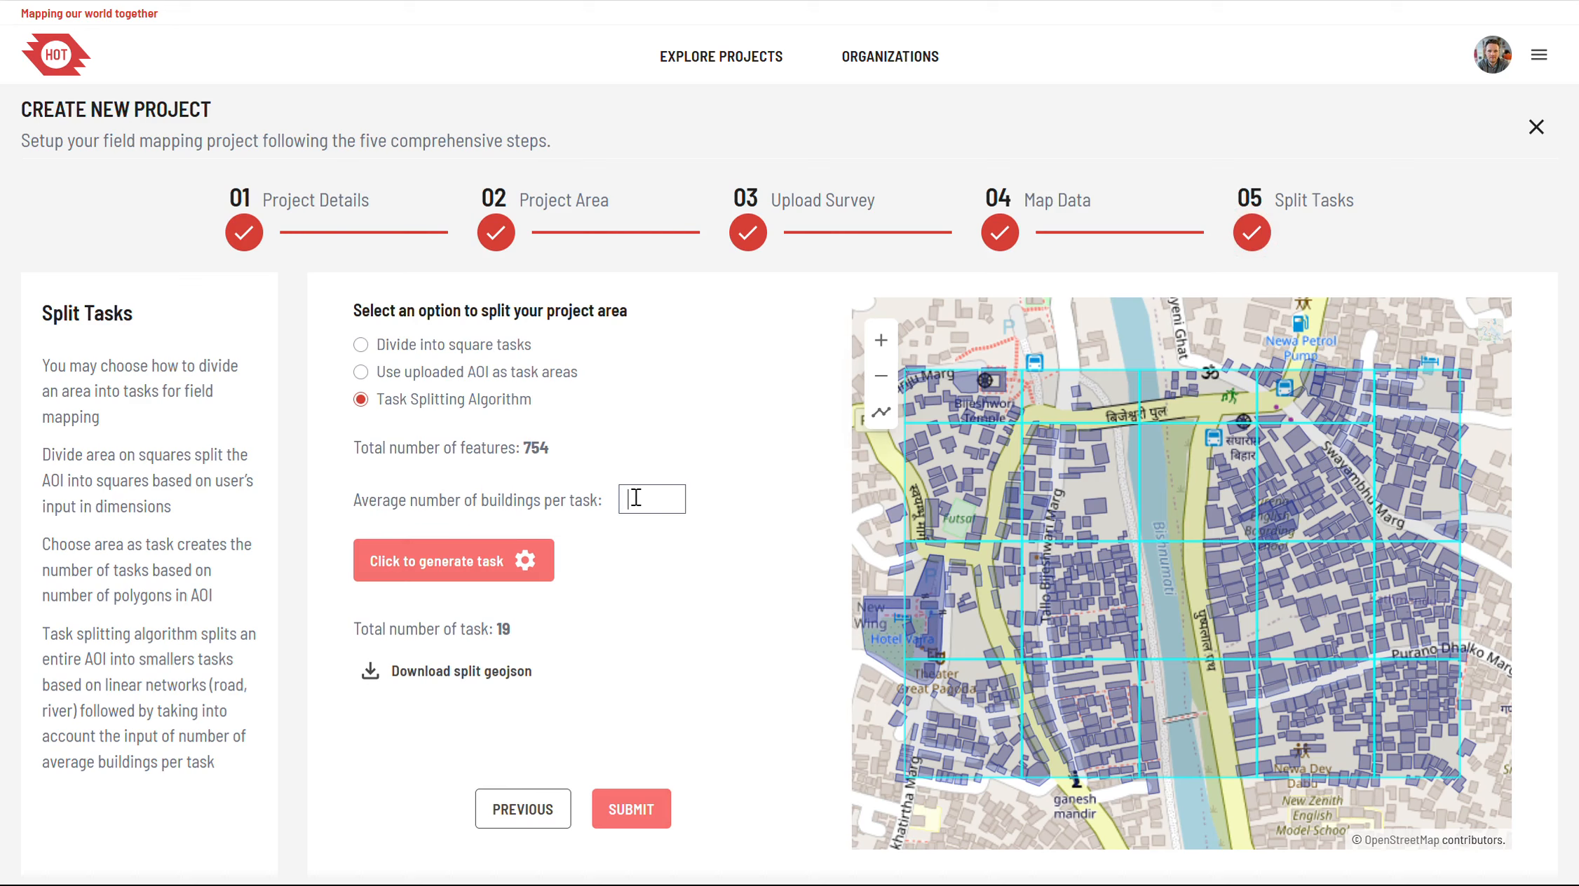
{"action": "type", "text": "10"}
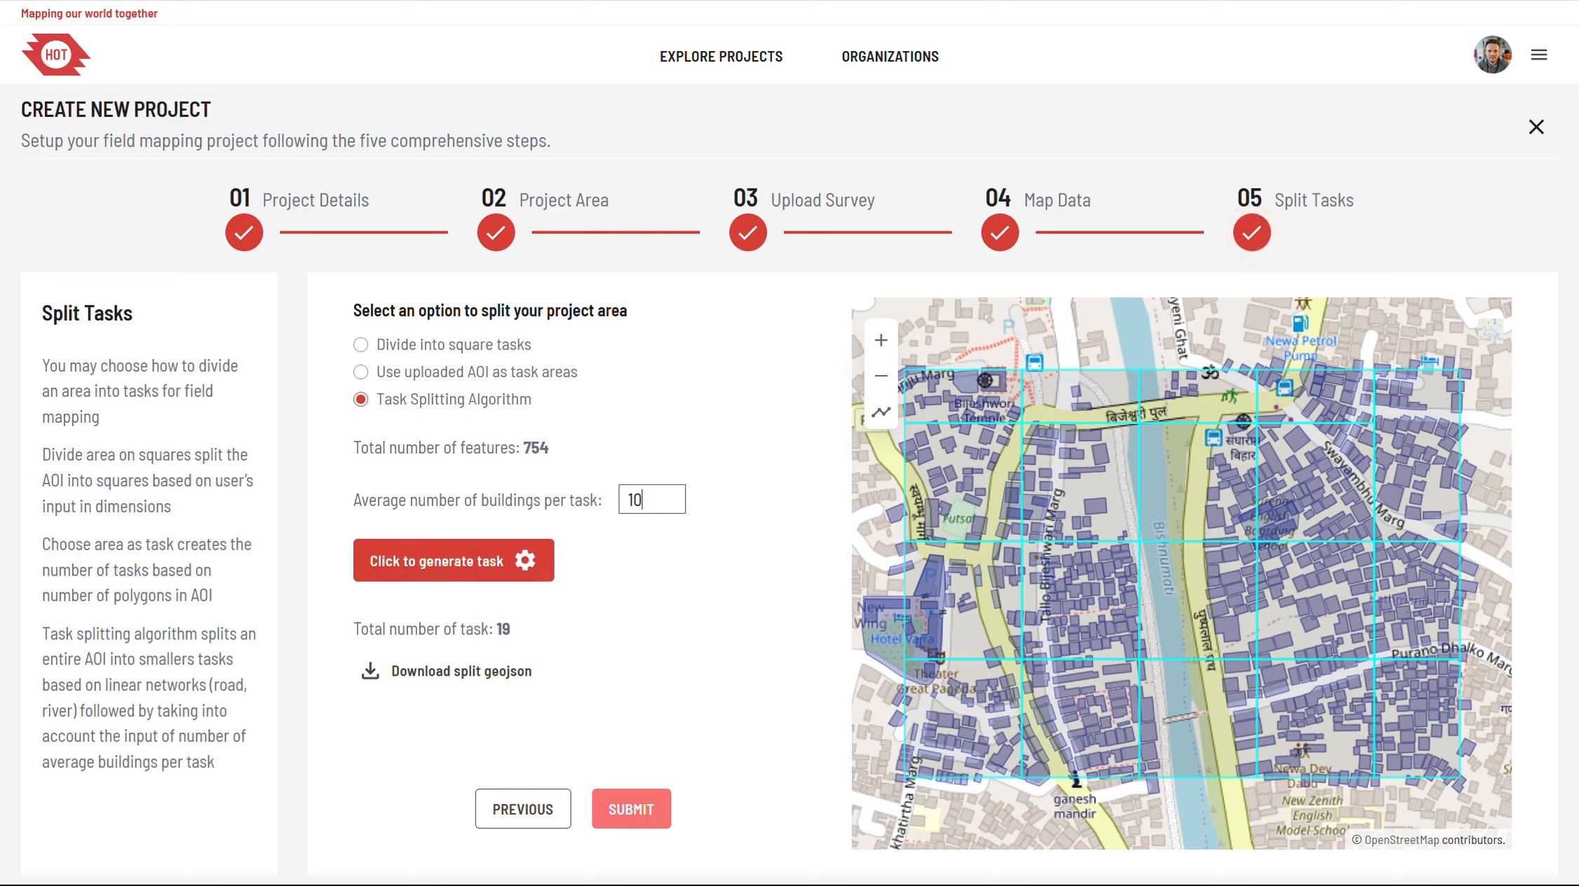
{"action": "left_click", "coordinate": [457, 561]}
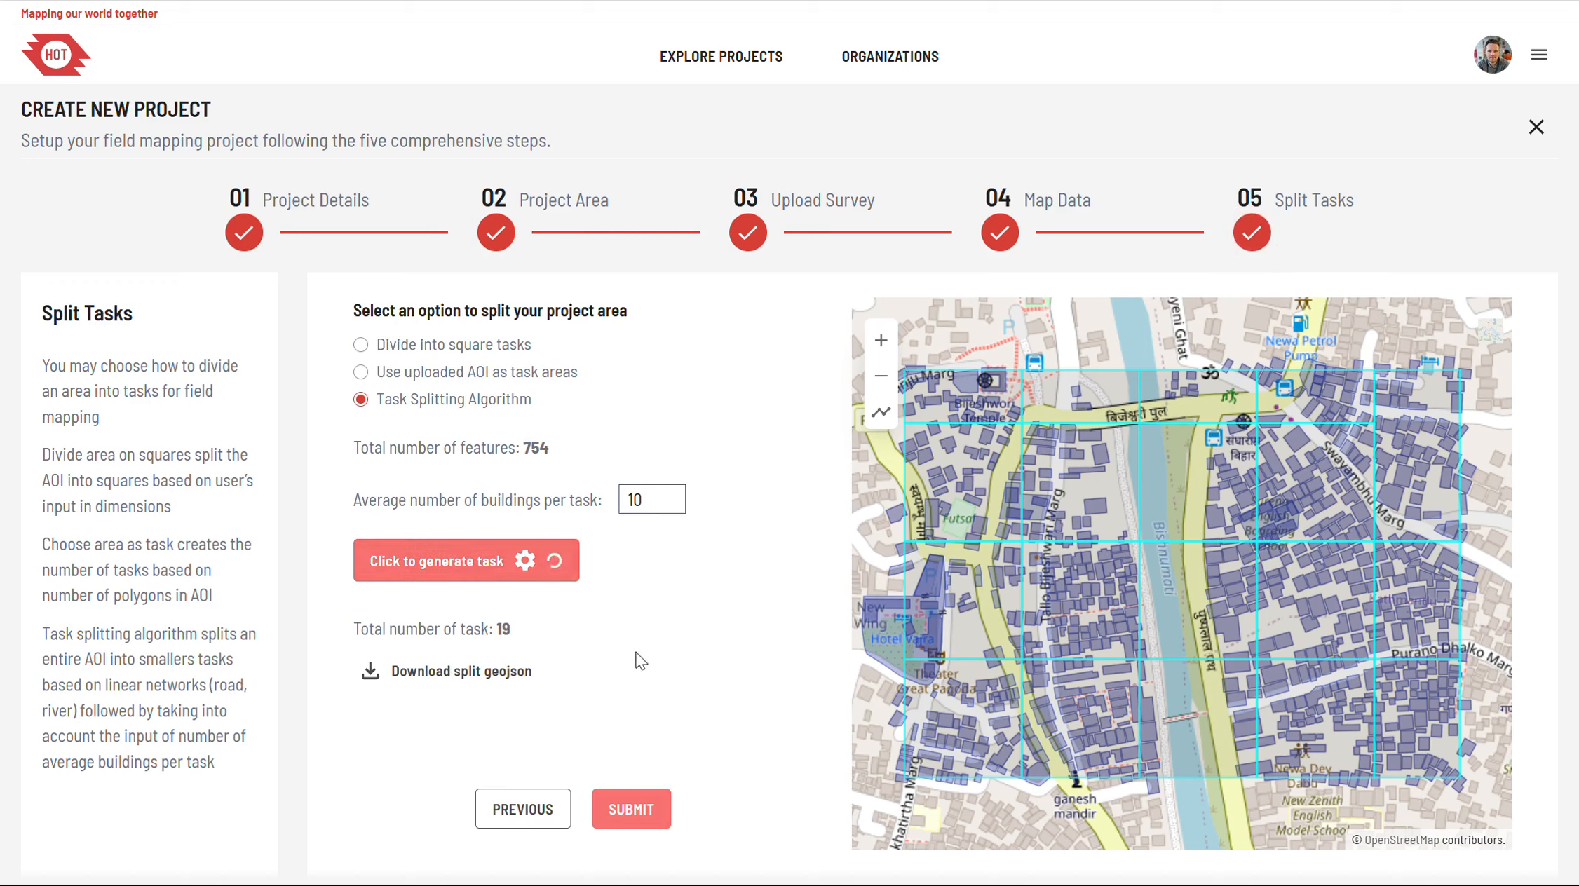